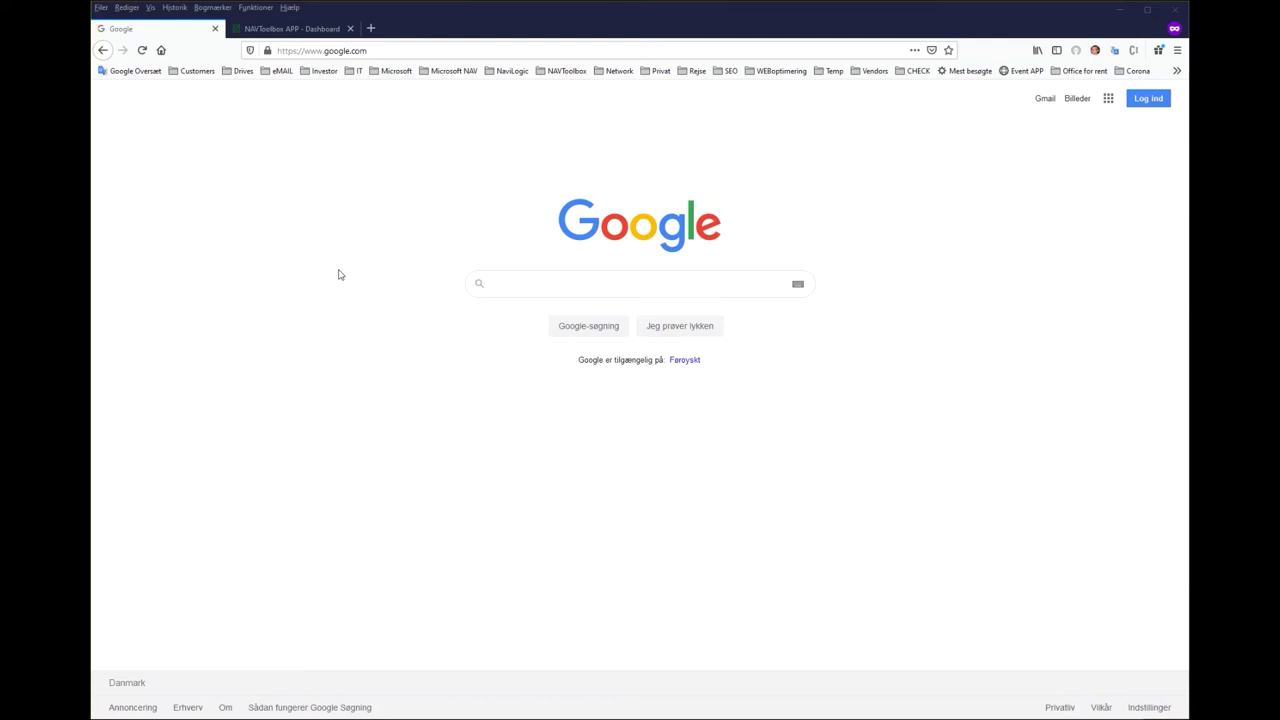
# - Enter the query 'bc 13 norway saf-t' in the Google search box
pyautogui.click(597, 287)
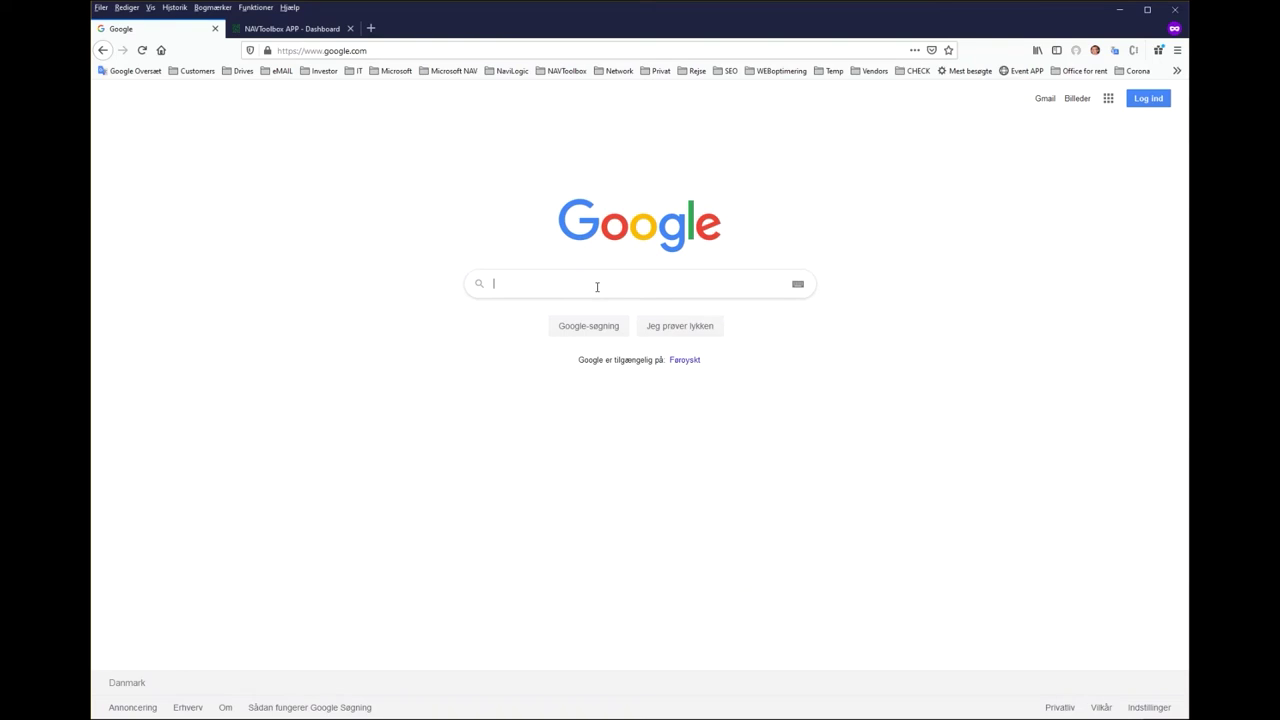
pyautogui.write('bc')
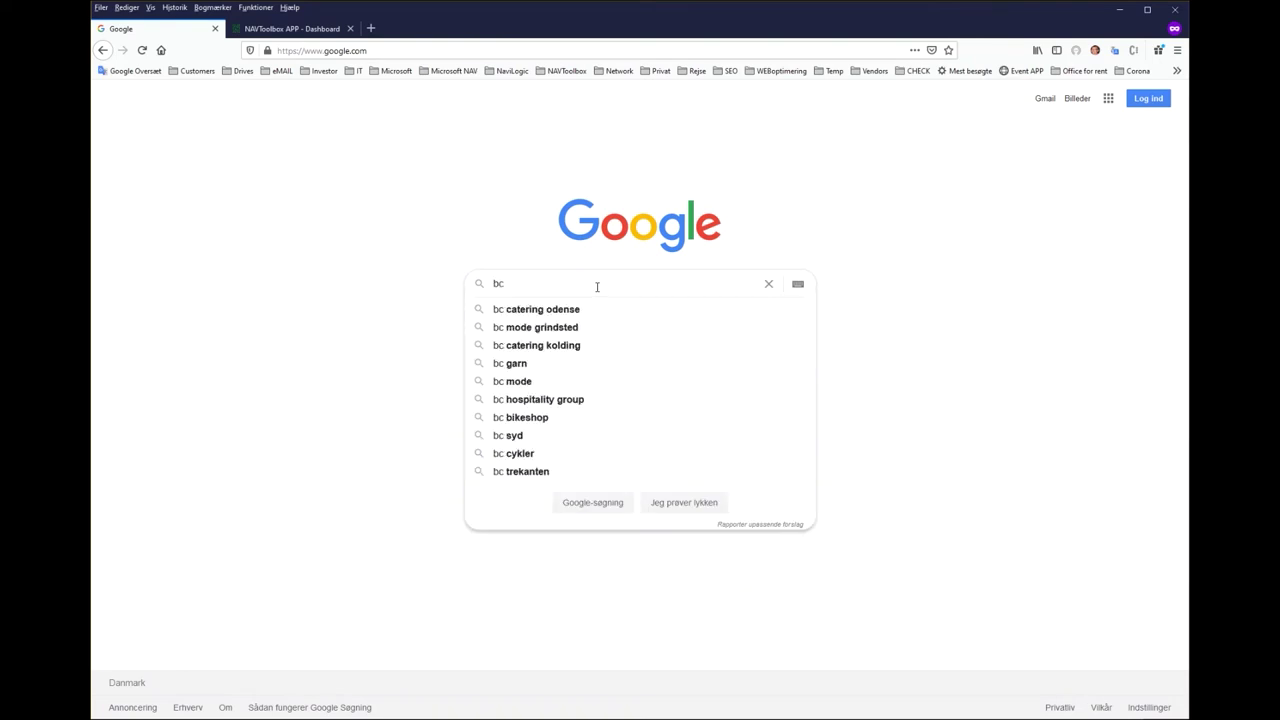
pyautogui.write(' 13 norway')
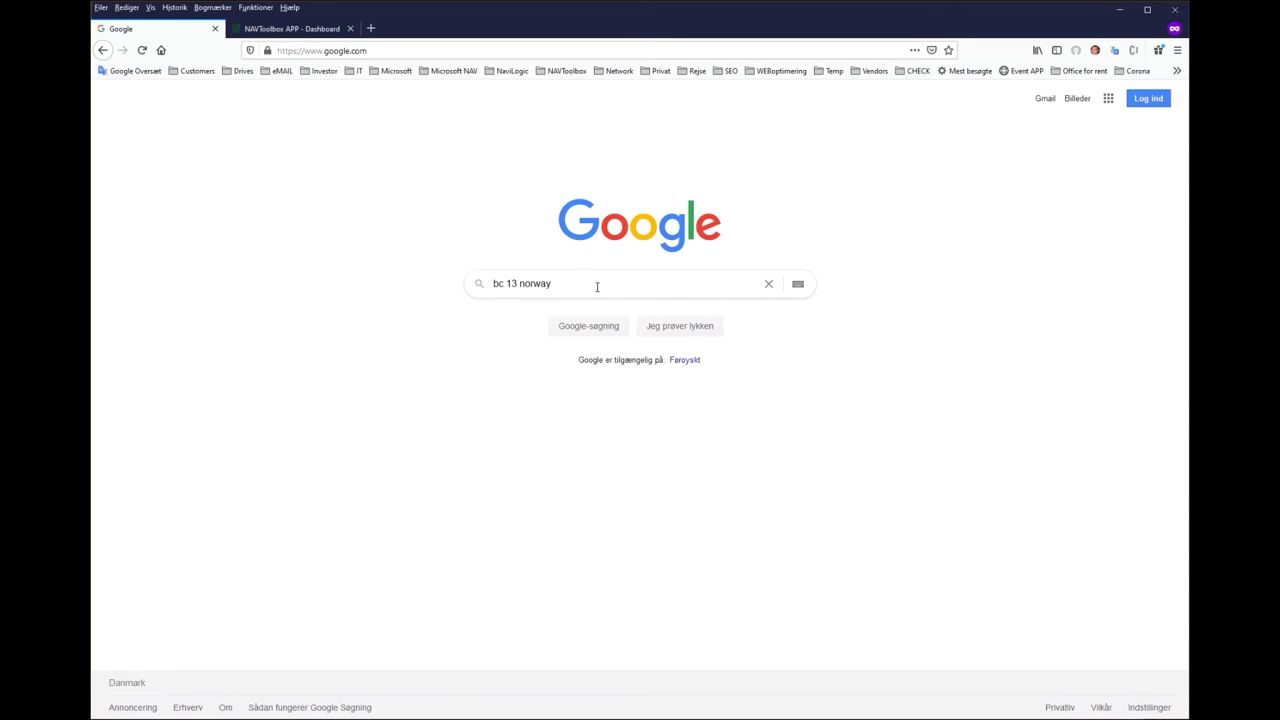
pyautogui.write(' saf')
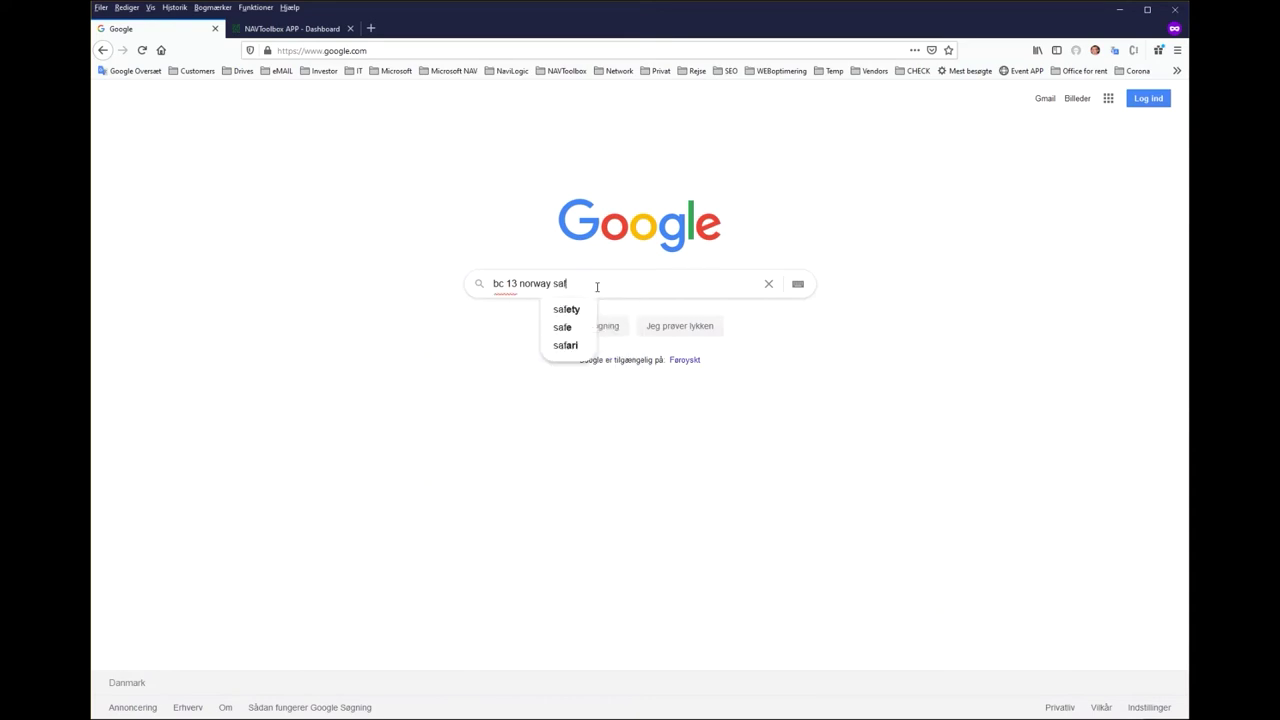
pyautogui.write('-t')
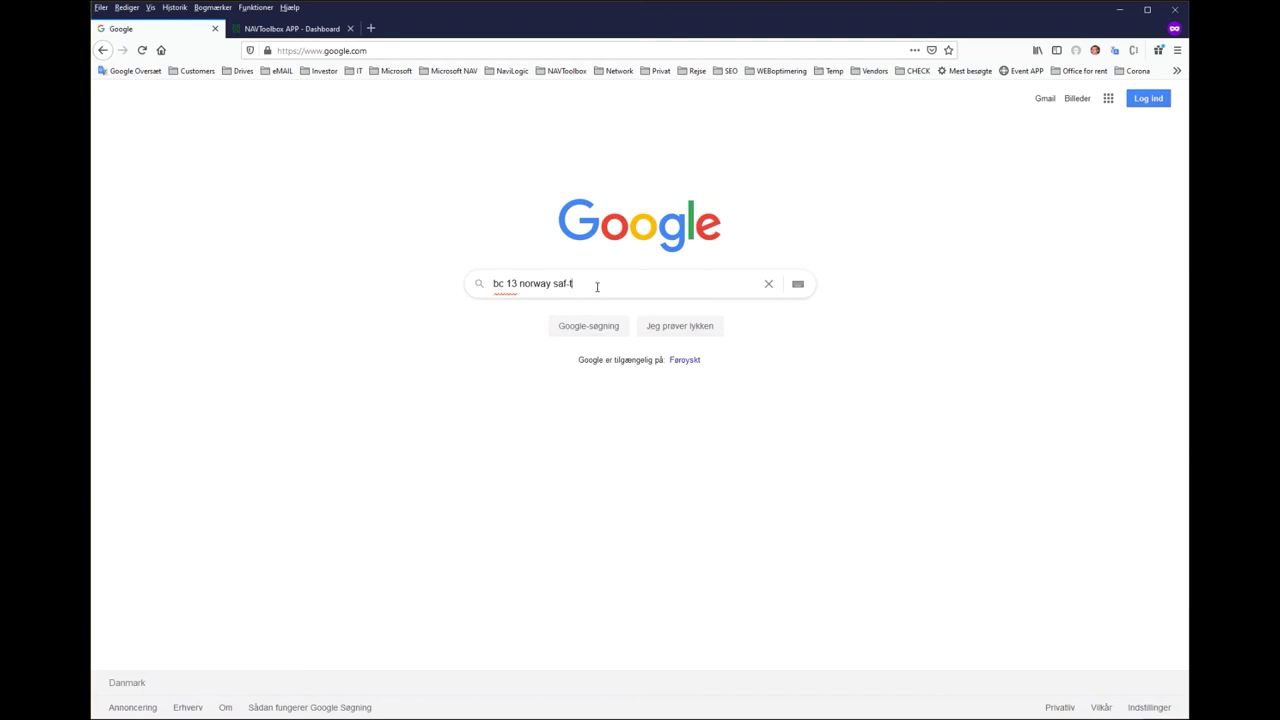
# - Run the search and preview the Norway Local Functionality Business Central docs result
pyautogui.press('Return')
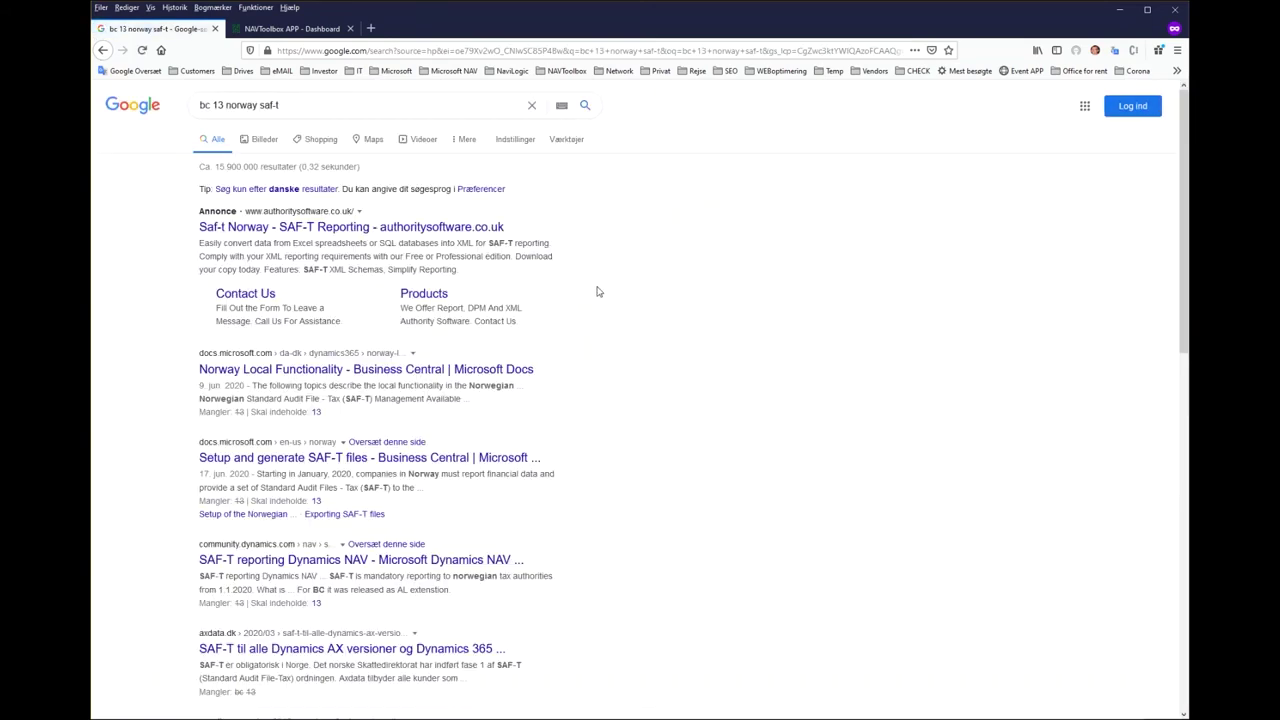
pyautogui.scroll(-1, 765, 350)
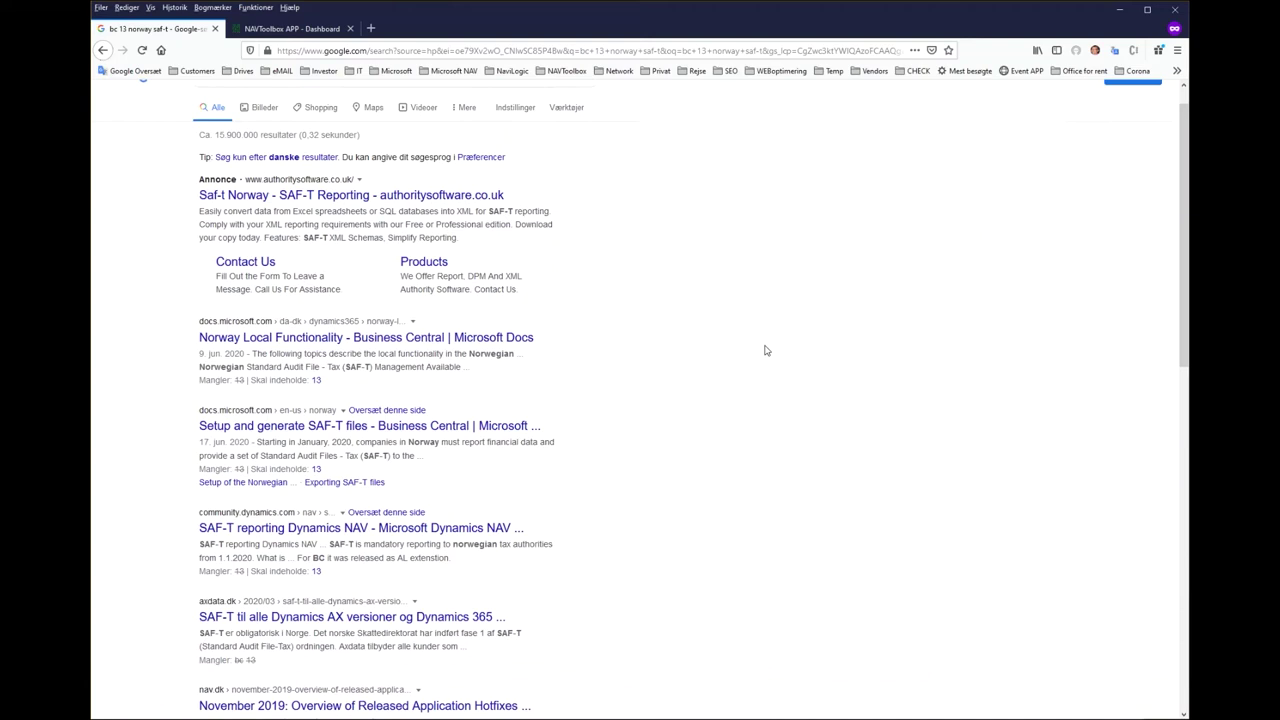
pyautogui.scroll(-2, 765, 350)
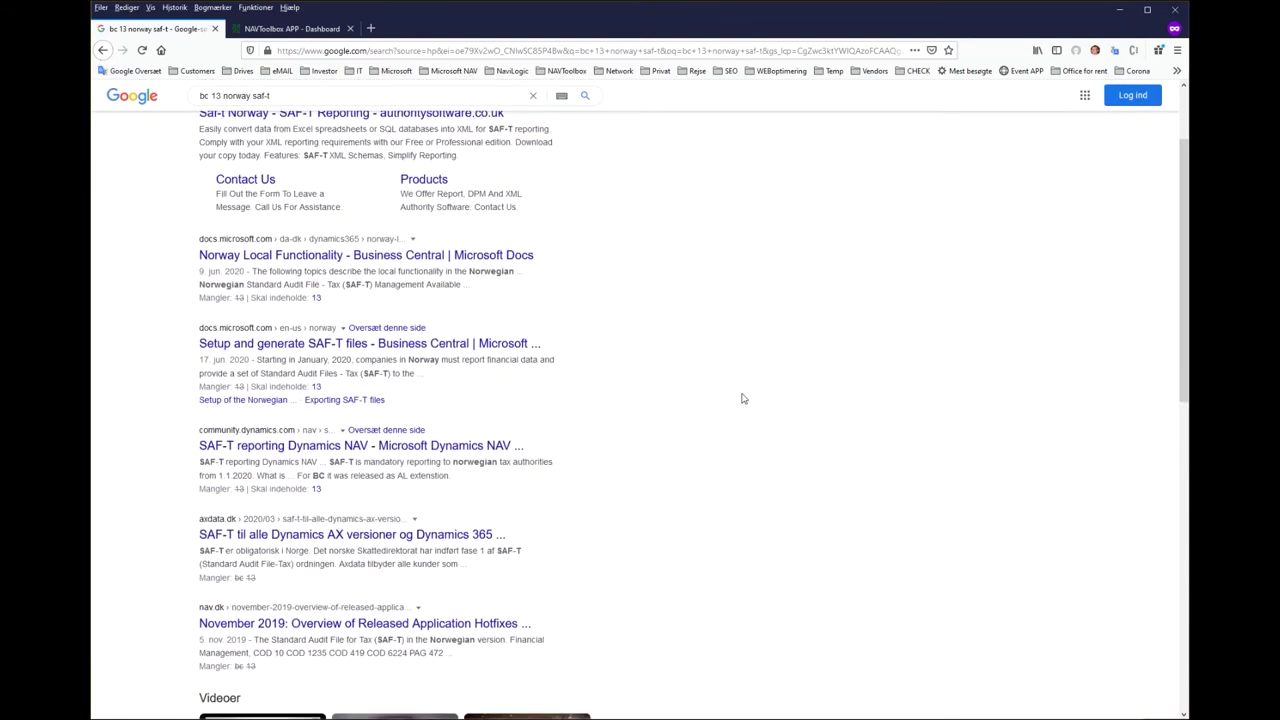
pyautogui.click(340, 255)
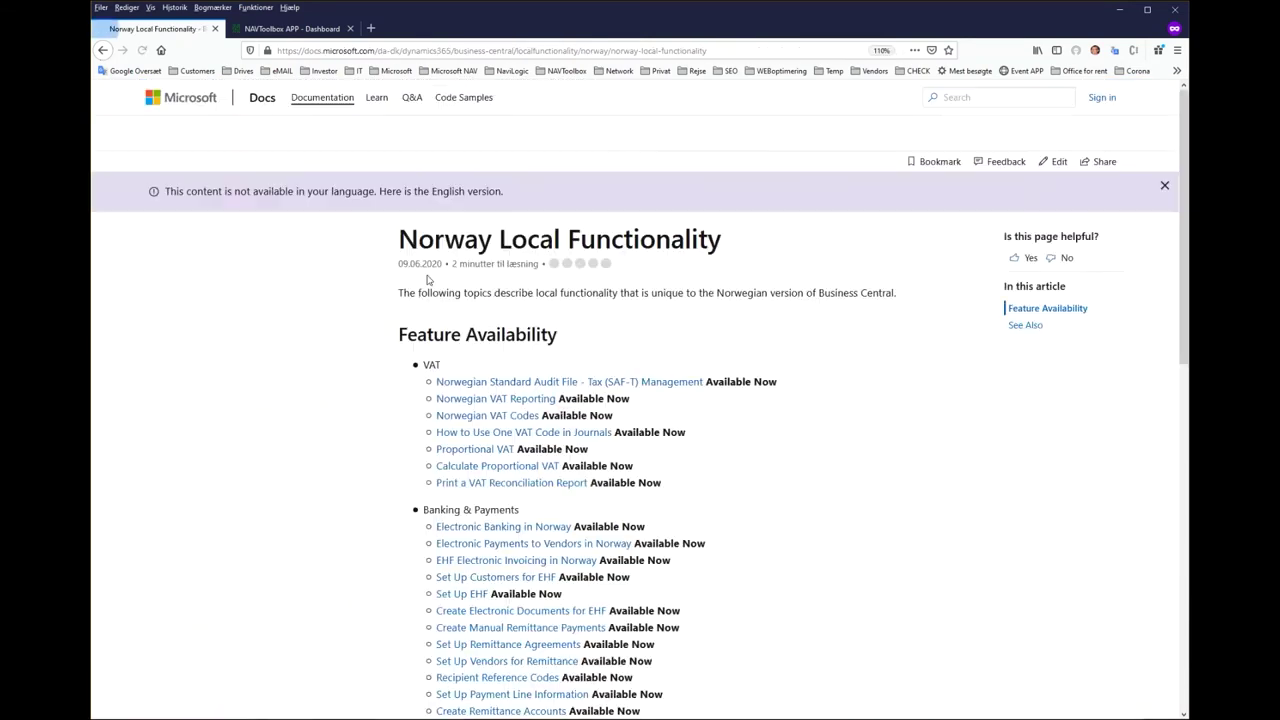
pyautogui.scroll(-3, 697, 485)
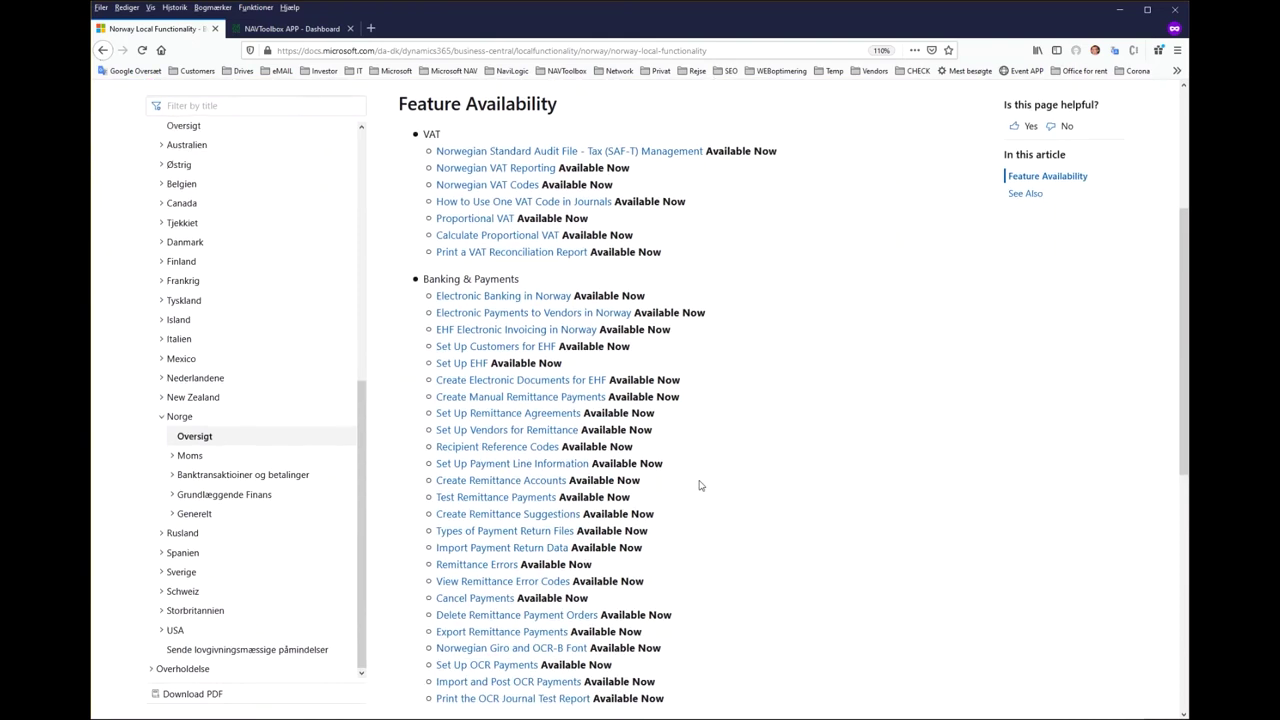
pyautogui.scroll(3, 690, 465)
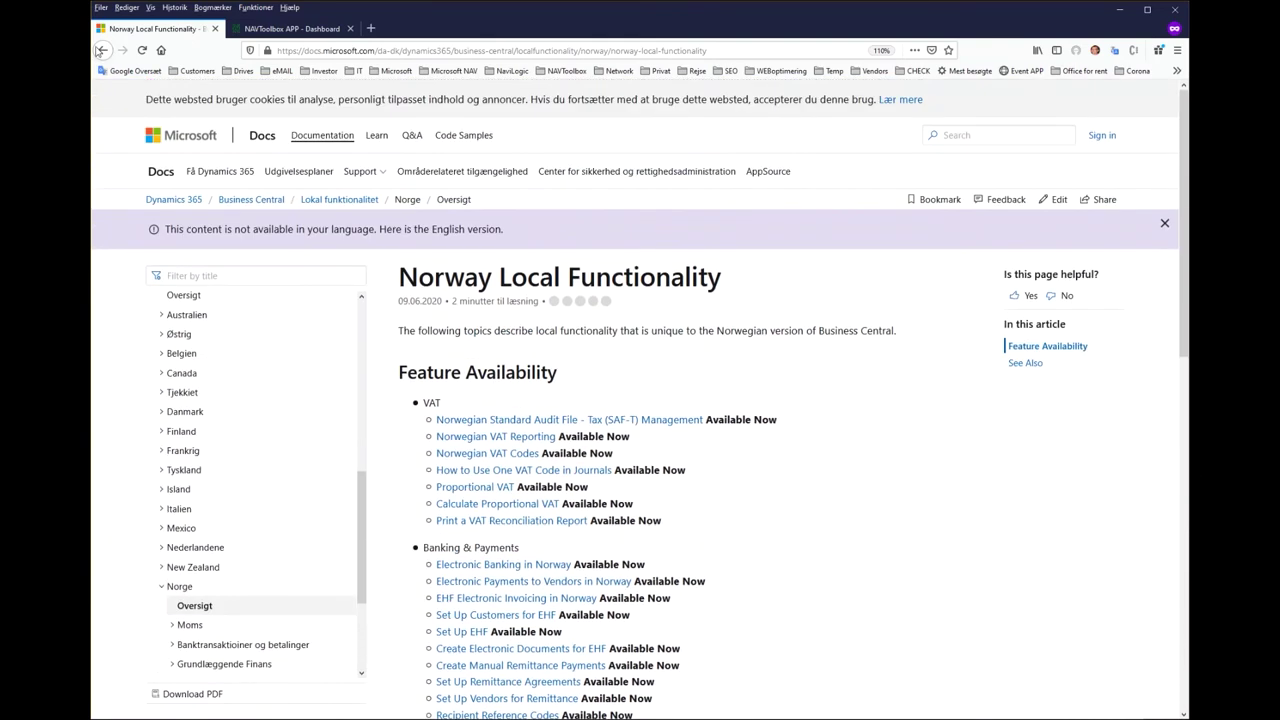
pyautogui.click(100, 50)
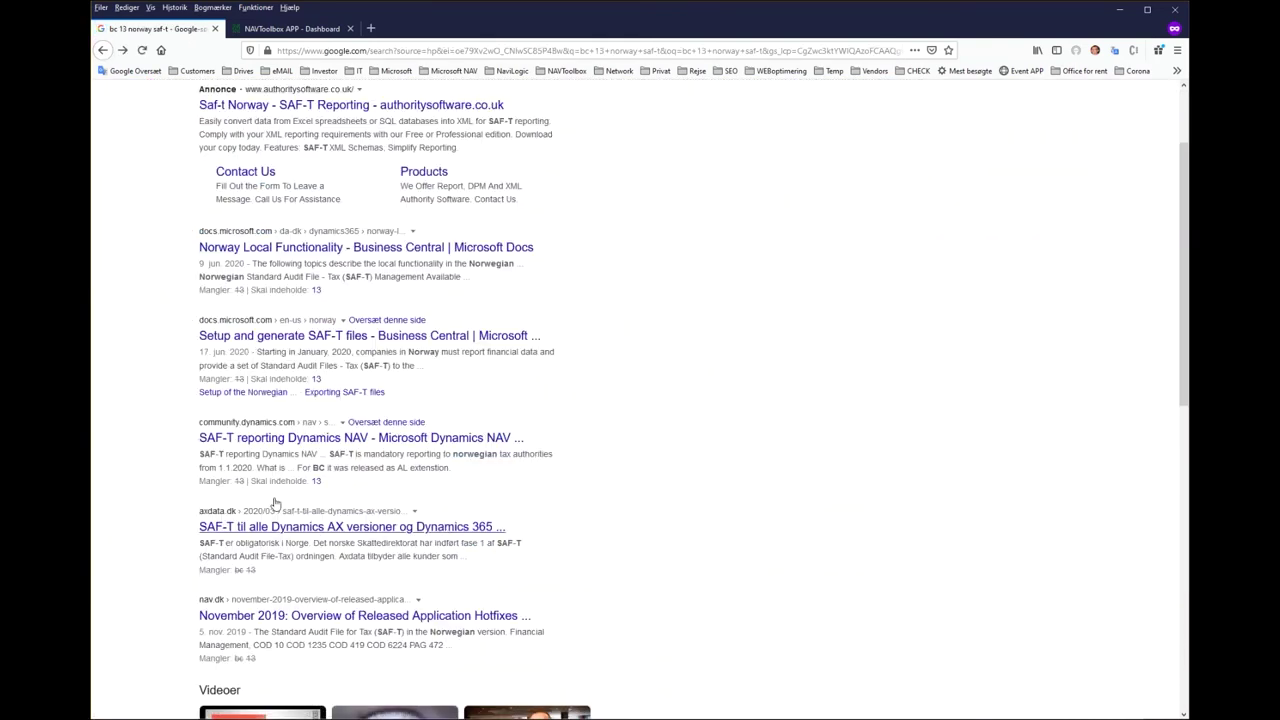
# - Preview the axdata.dk SAF-T article, then open the nav.dk November 2019 hotfixes article
pyautogui.click(290, 528)
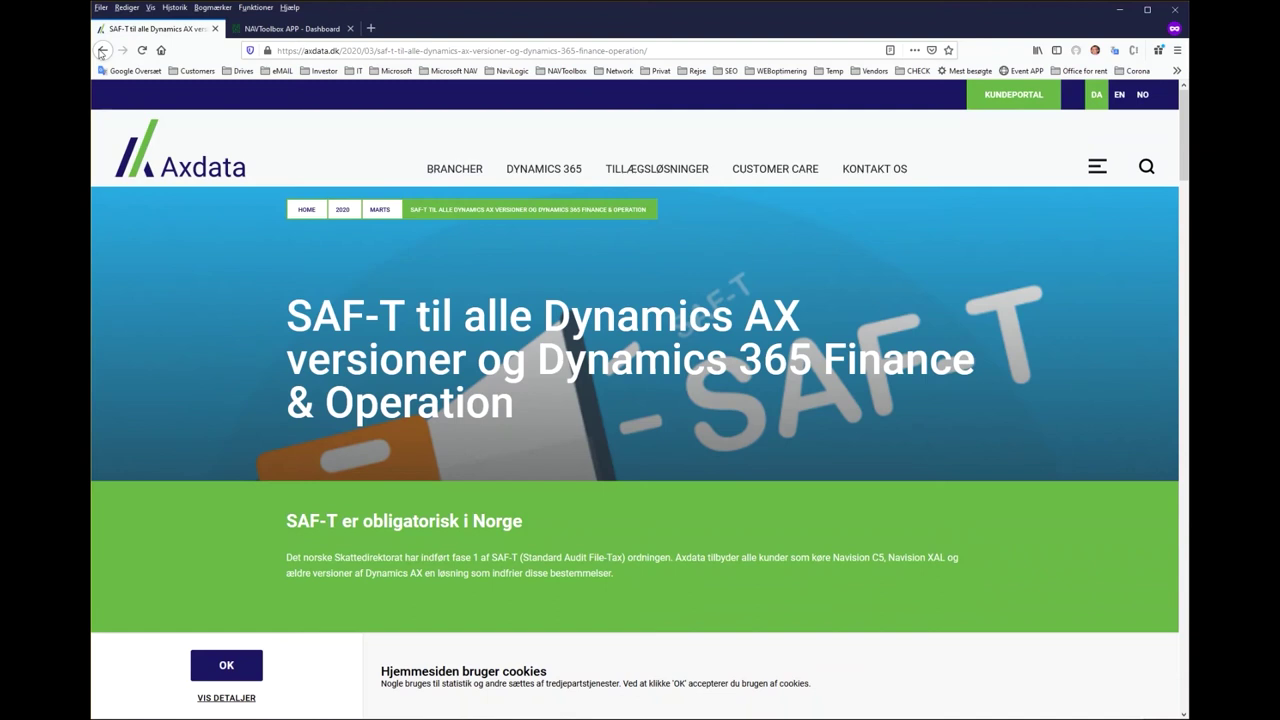
pyautogui.hotkey('alt', 'Left')
pyautogui.scroll(-3, 430, 605)
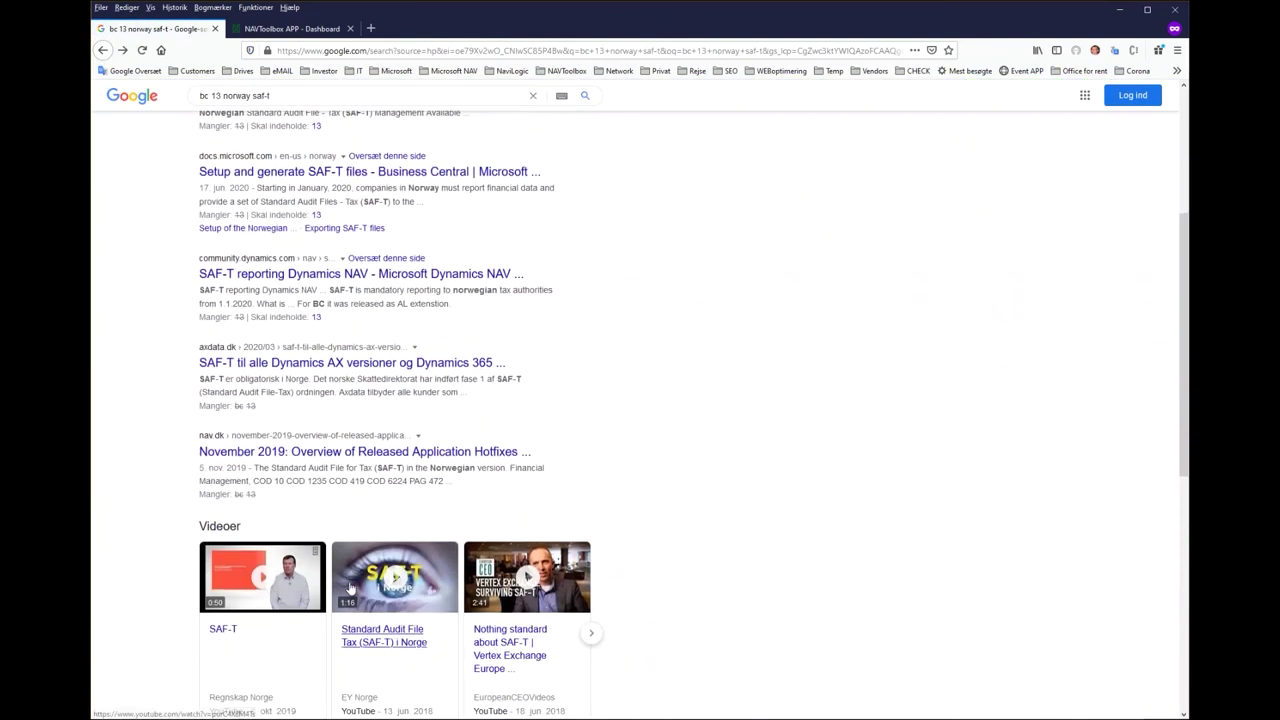
pyautogui.click(278, 438)
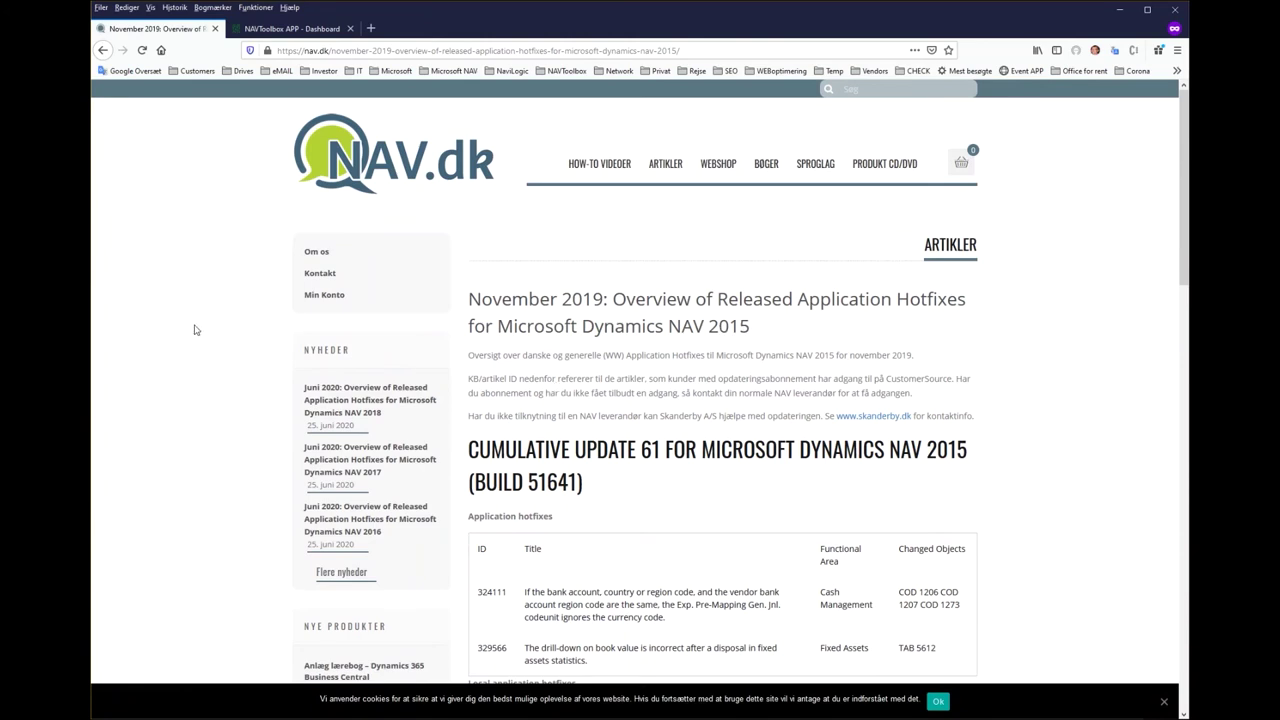
# - Open NAVToolbox Hotfix Search and enter 'saf-t' as the search text
pyautogui.click(277, 31)
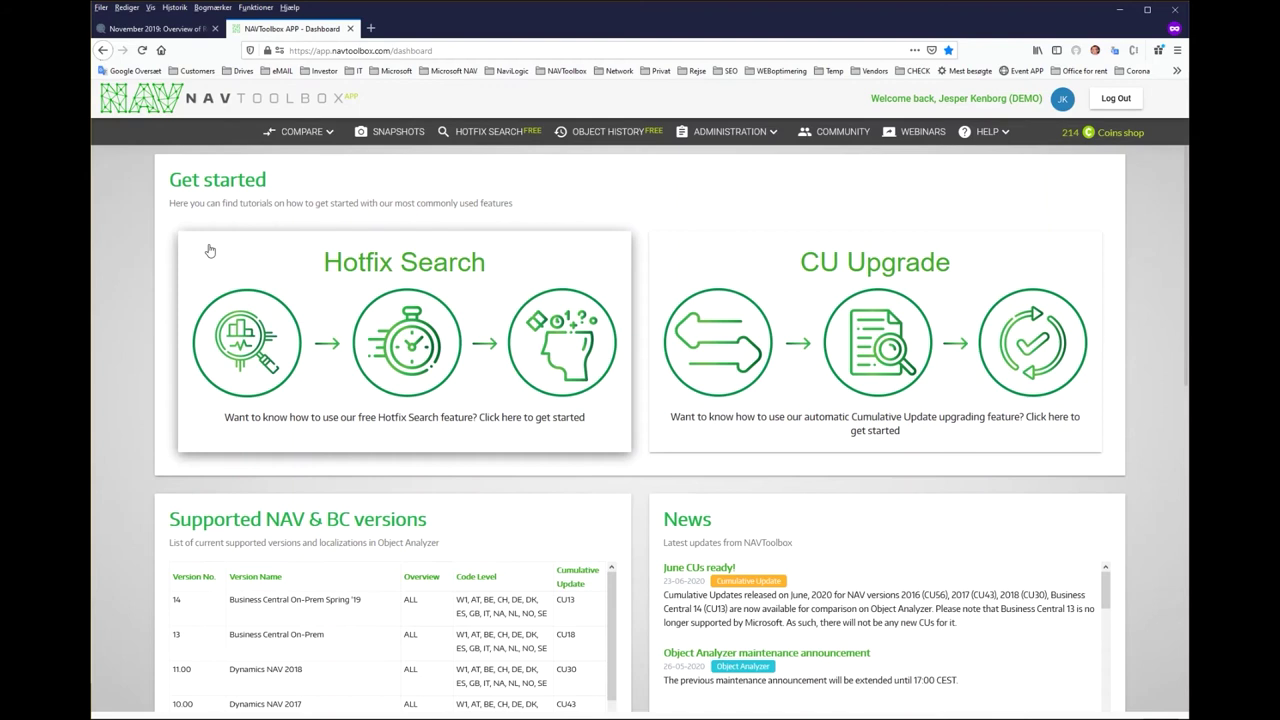
pyautogui.click(503, 136)
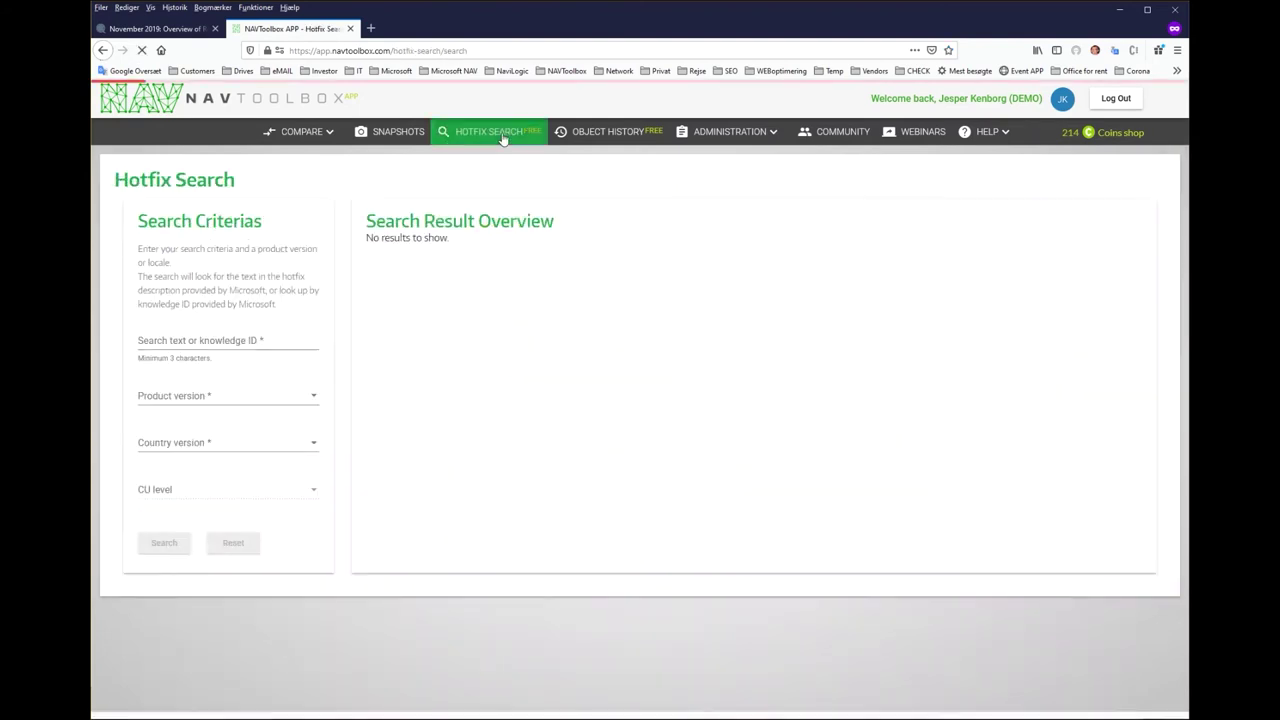
pyautogui.click(201, 341)
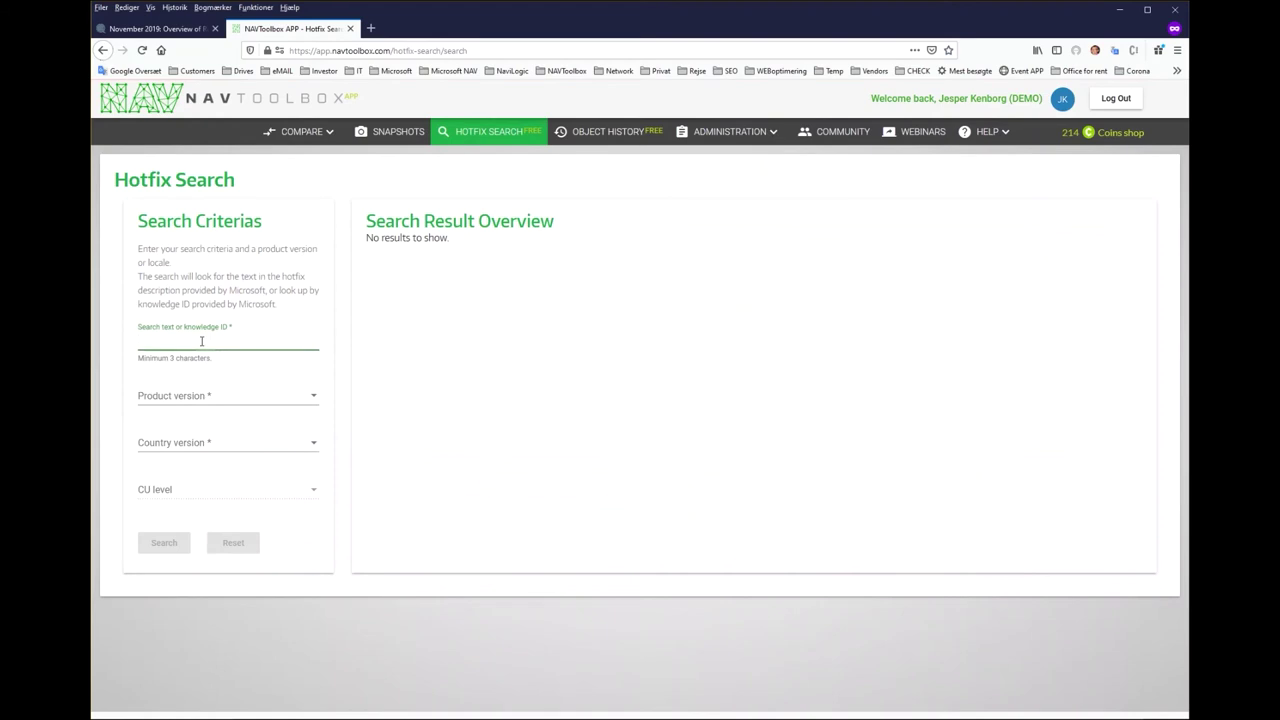
pyautogui.write('saf-t')
pyautogui.press('Tab')
# - Choose Business Central On-Prem (13) as product and Norway (NO) as country version
pyautogui.click(226, 398)
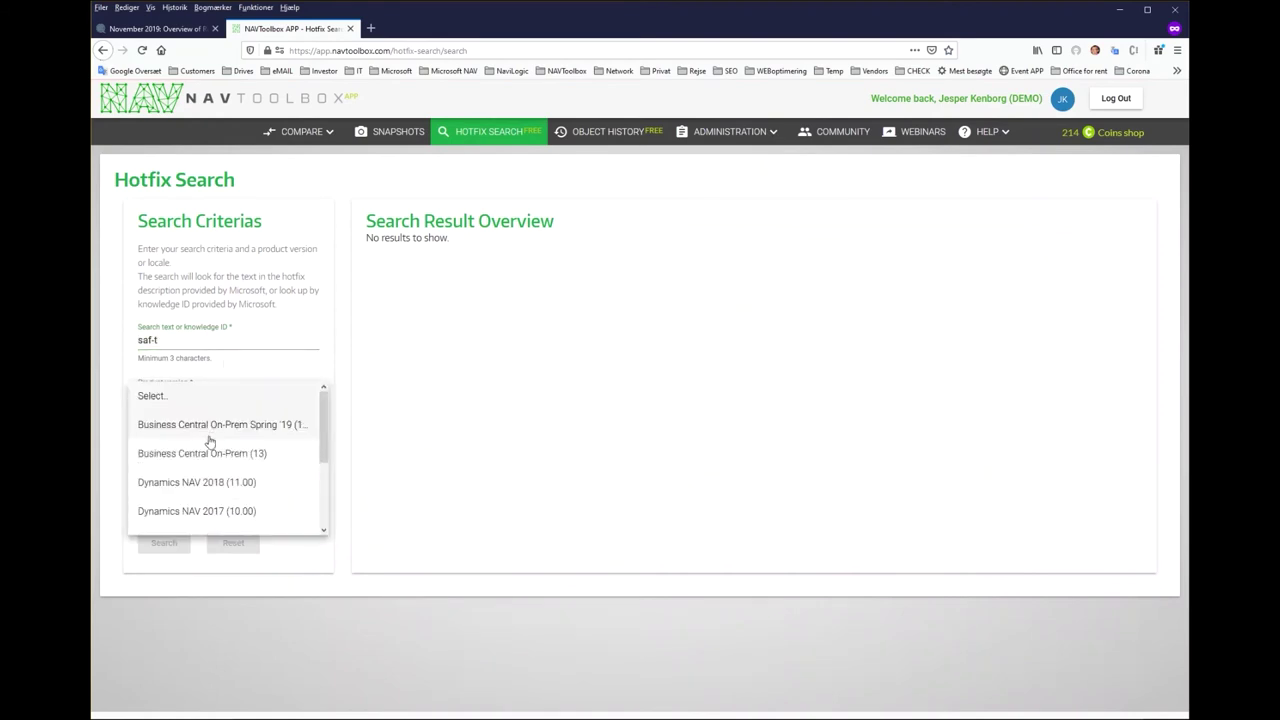
pyautogui.click(193, 456)
pyautogui.click(190, 455)
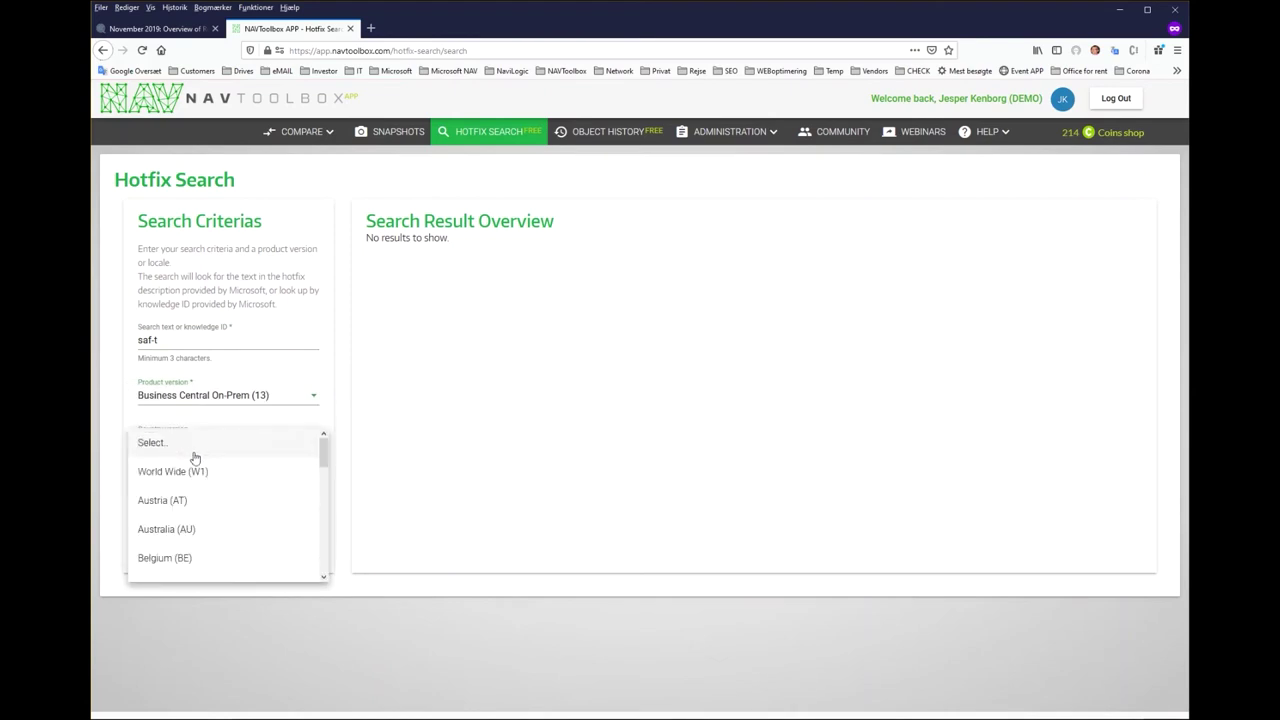
pyautogui.scroll(-4, 200, 472)
pyautogui.scroll(-1, 205, 479)
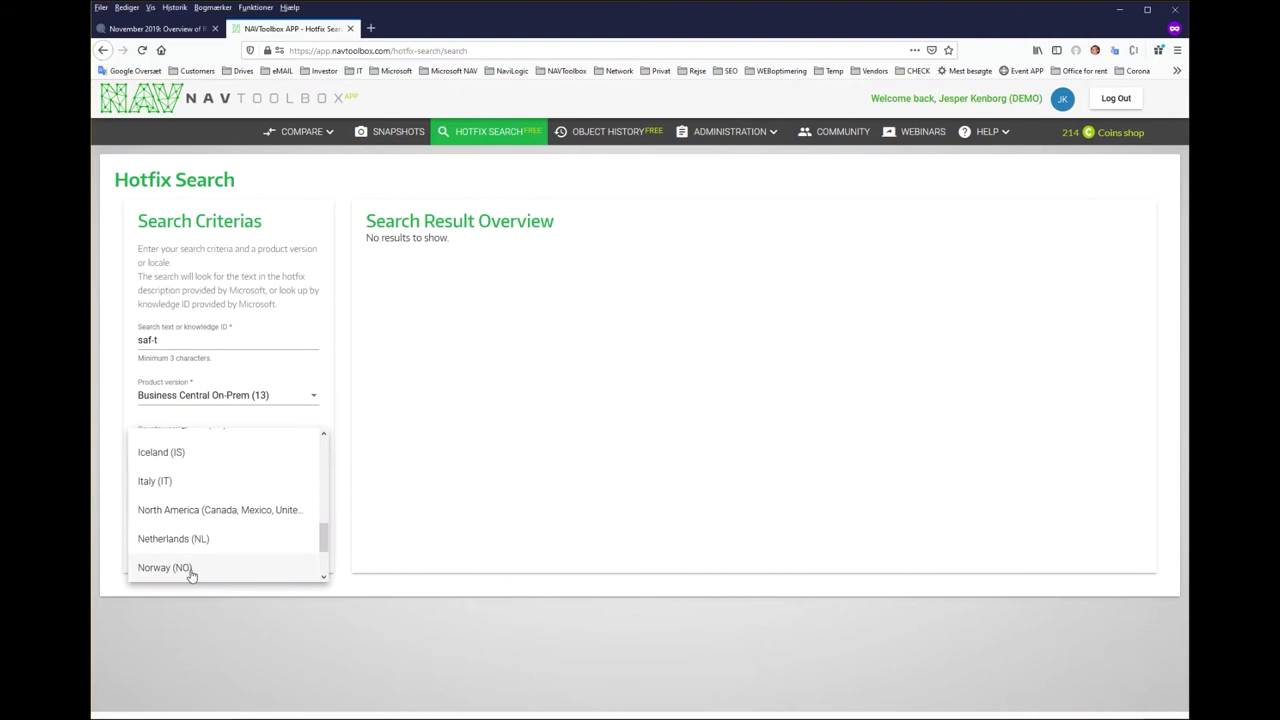
pyautogui.click(190, 567)
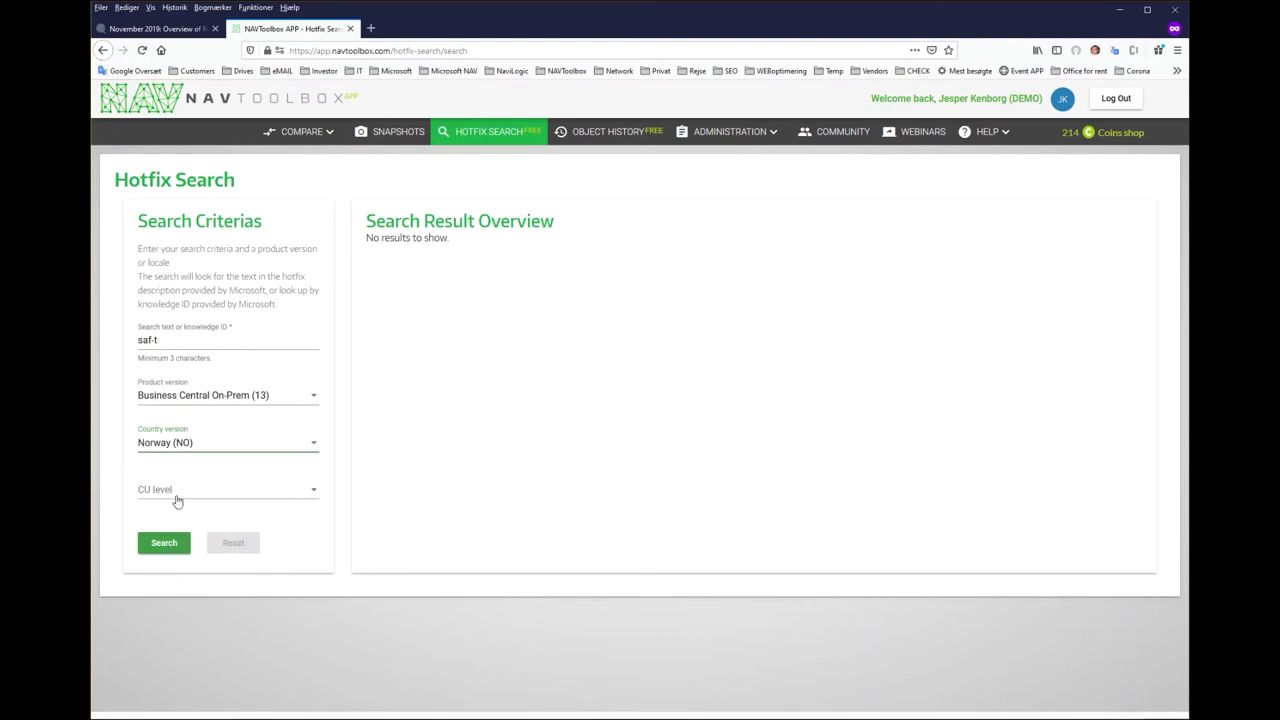
# - Search, sort the six knowledge IDs by CU from CU13 to CU18, and scroll across all columns
pyautogui.click(163, 543)
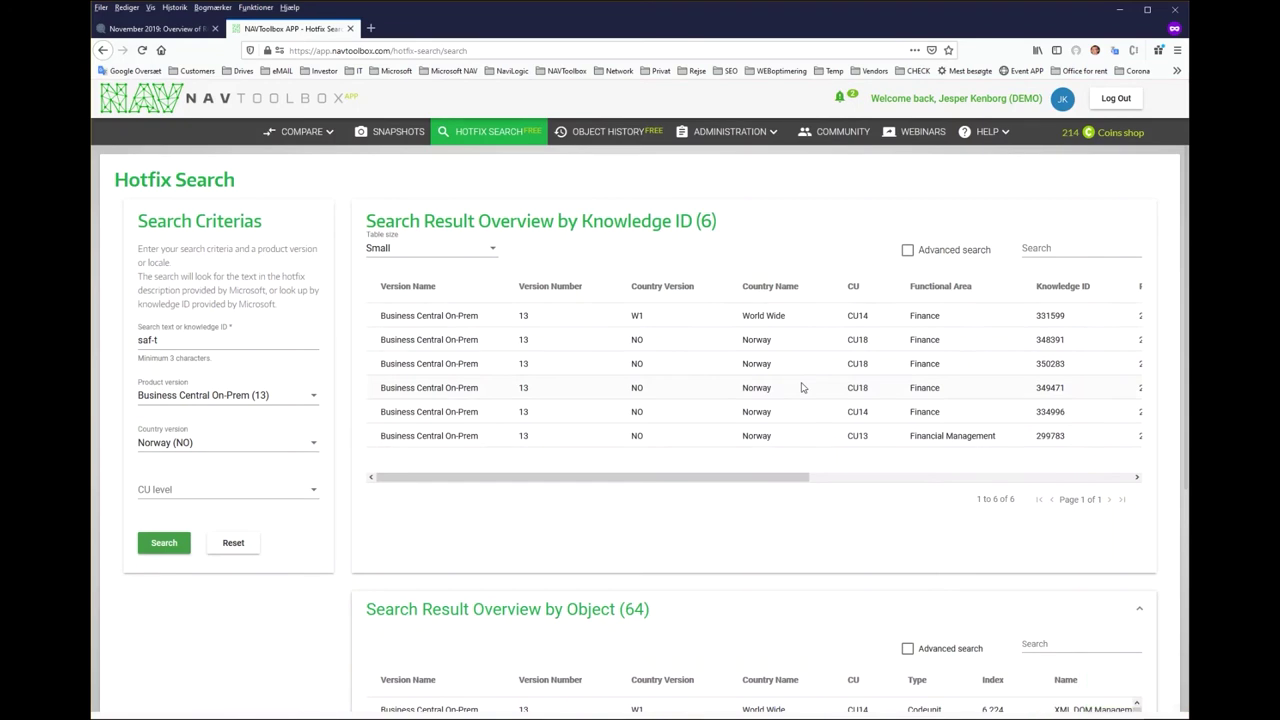
pyautogui.click(850, 287)
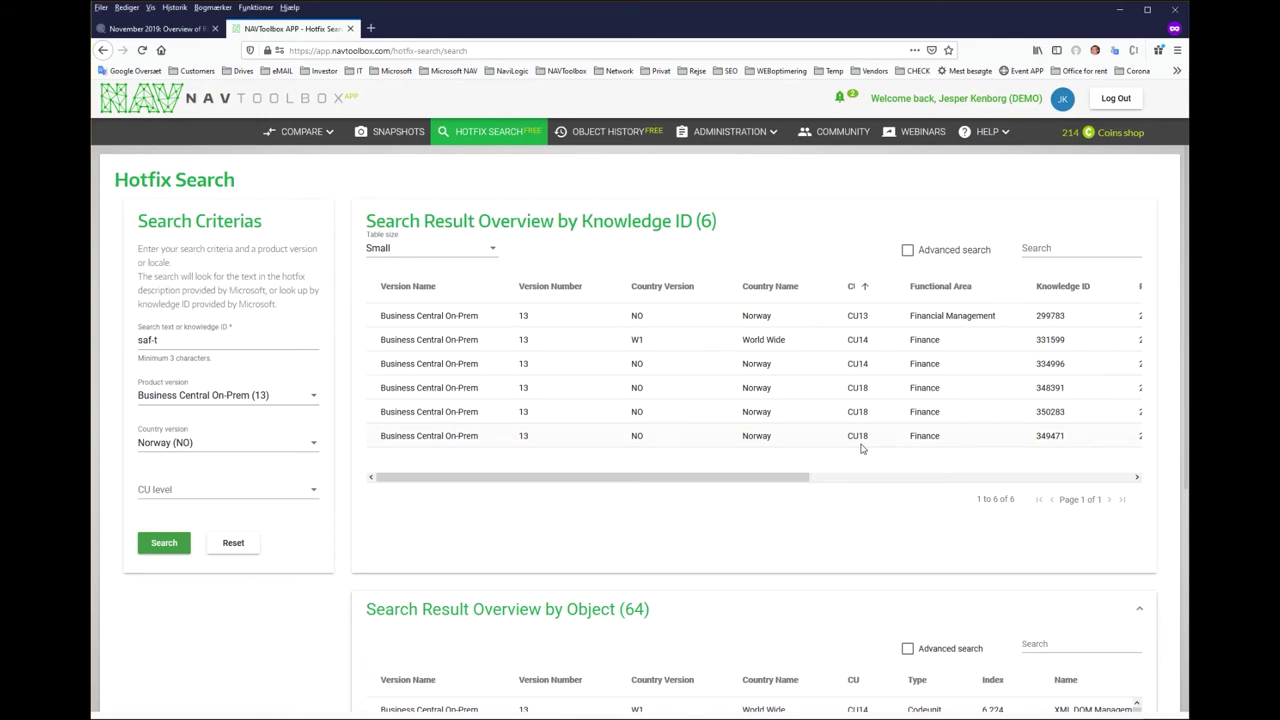
pyautogui.moveTo(770, 485); pyautogui.dragTo(983, 493)
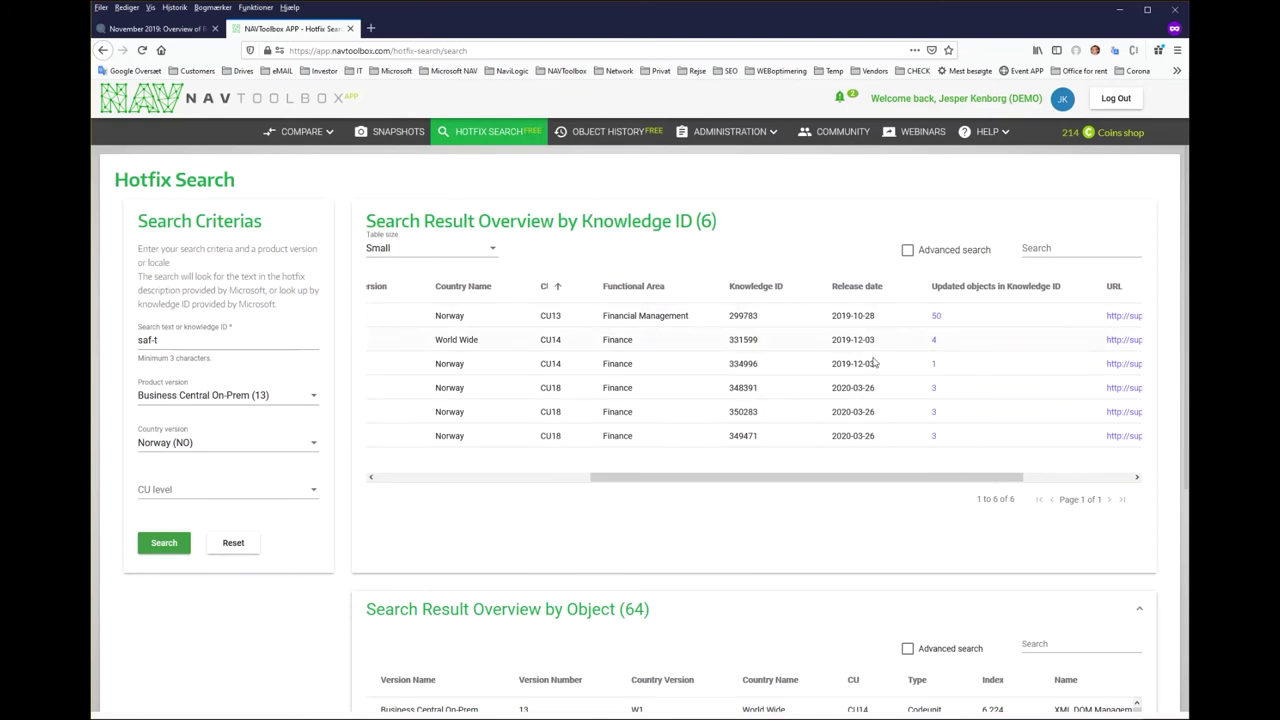
pyautogui.moveTo(953, 479); pyautogui.dragTo(920, 491)
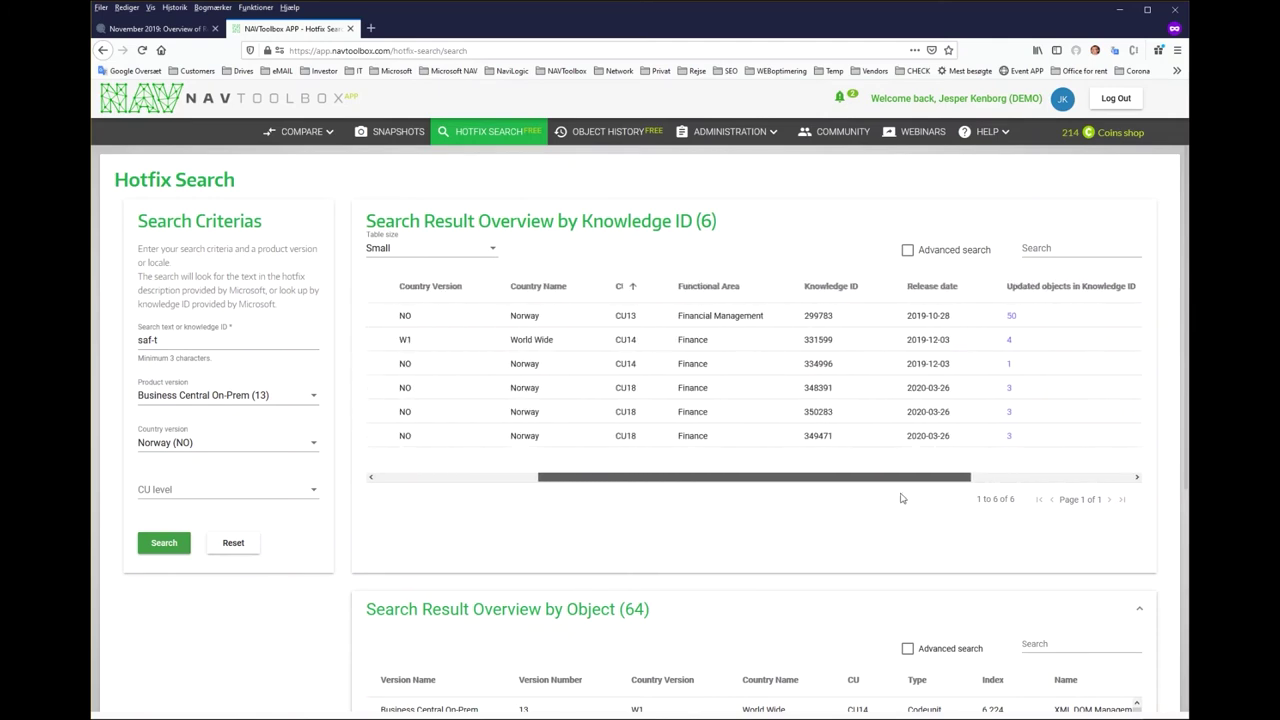
pyautogui.moveTo(900, 498); pyautogui.dragTo(931, 460)
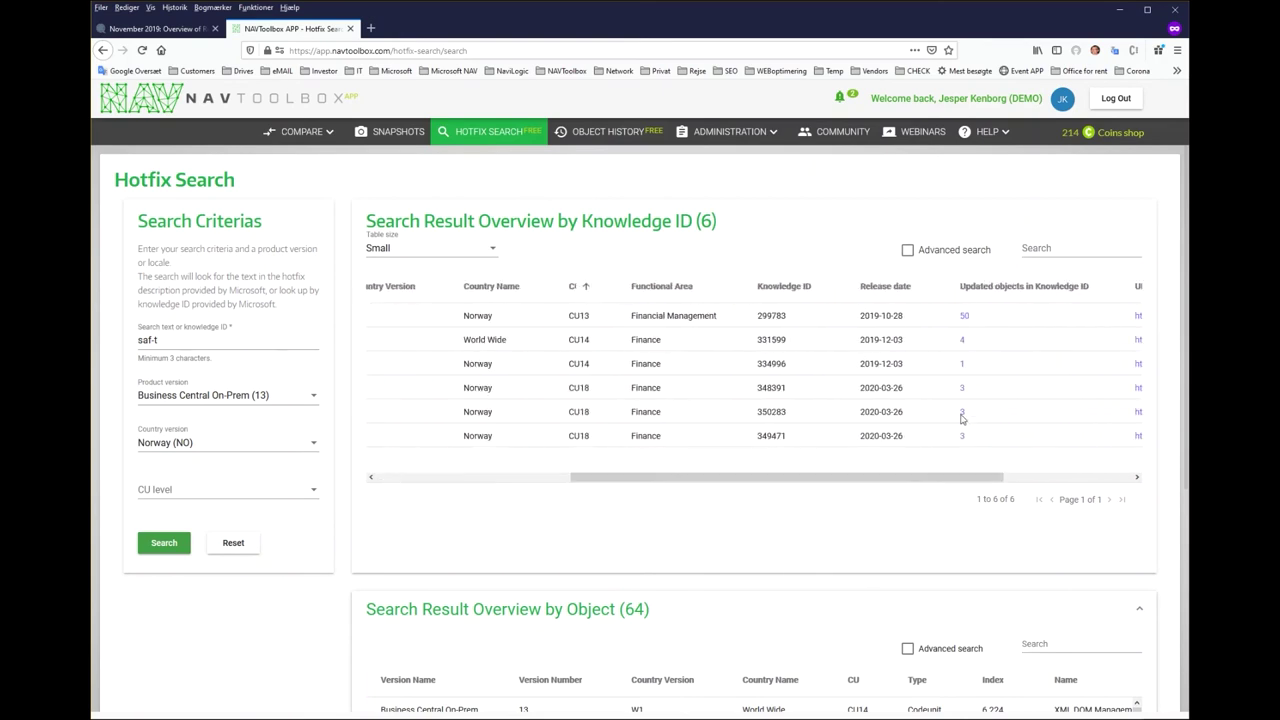
# - List the 4 objects updated by knowledge ID 331599 and scroll through their details
pyautogui.click(963, 344)
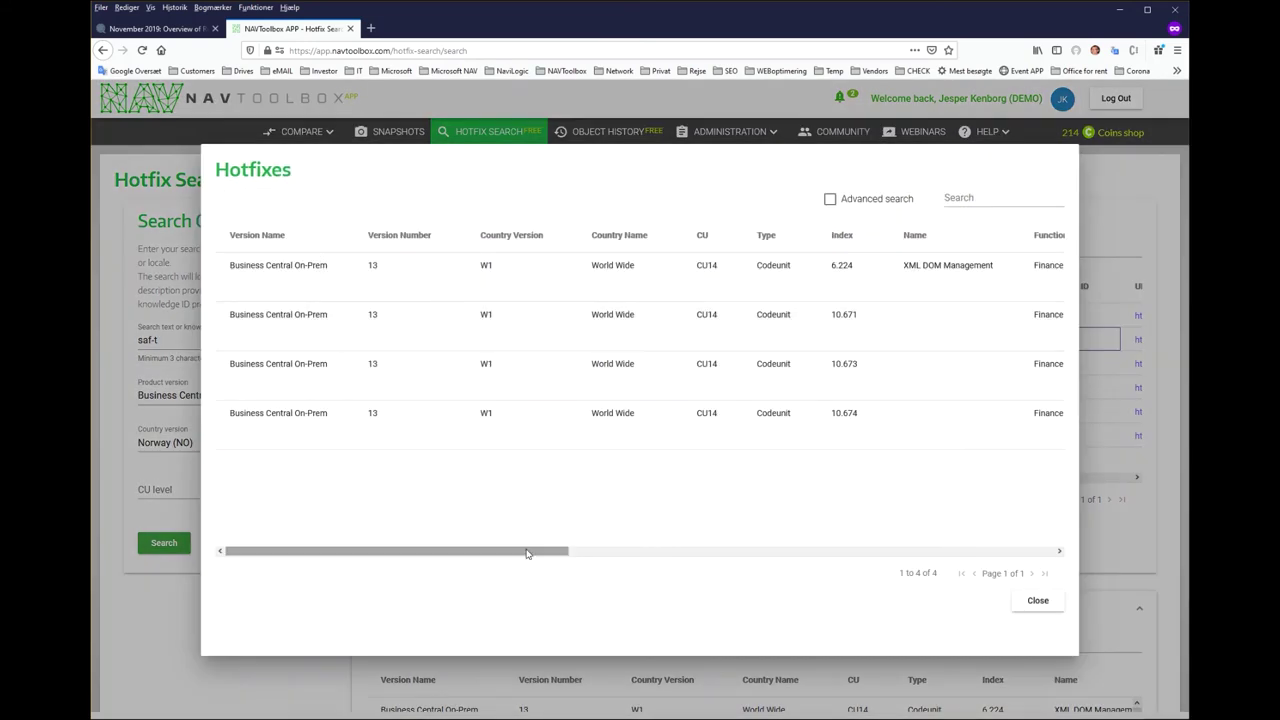
pyautogui.moveTo(527, 553); pyautogui.dragTo(1019, 583)
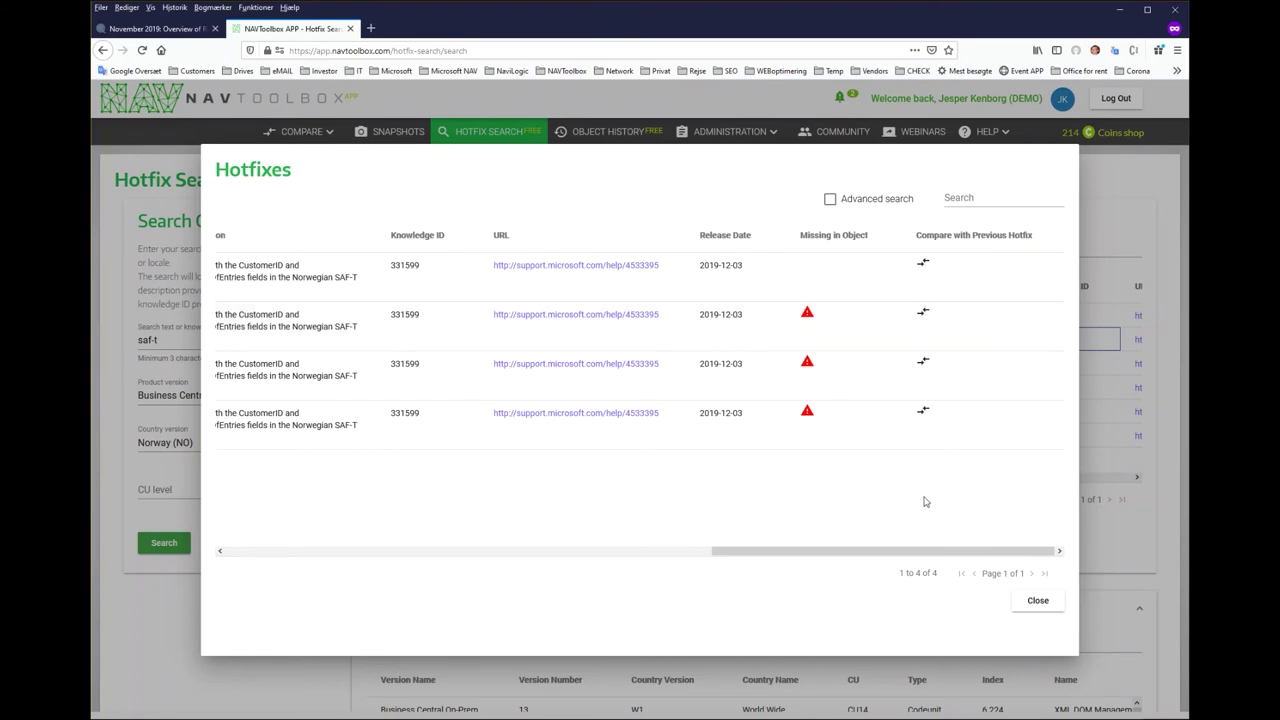
pyautogui.moveTo(949, 552); pyautogui.dragTo(1029, 594)
# - Compare Codeunit 6224 XML DOM Management CU00 versus CU14 for 3 coins, then close the comparison tab
pyautogui.click(923, 264)
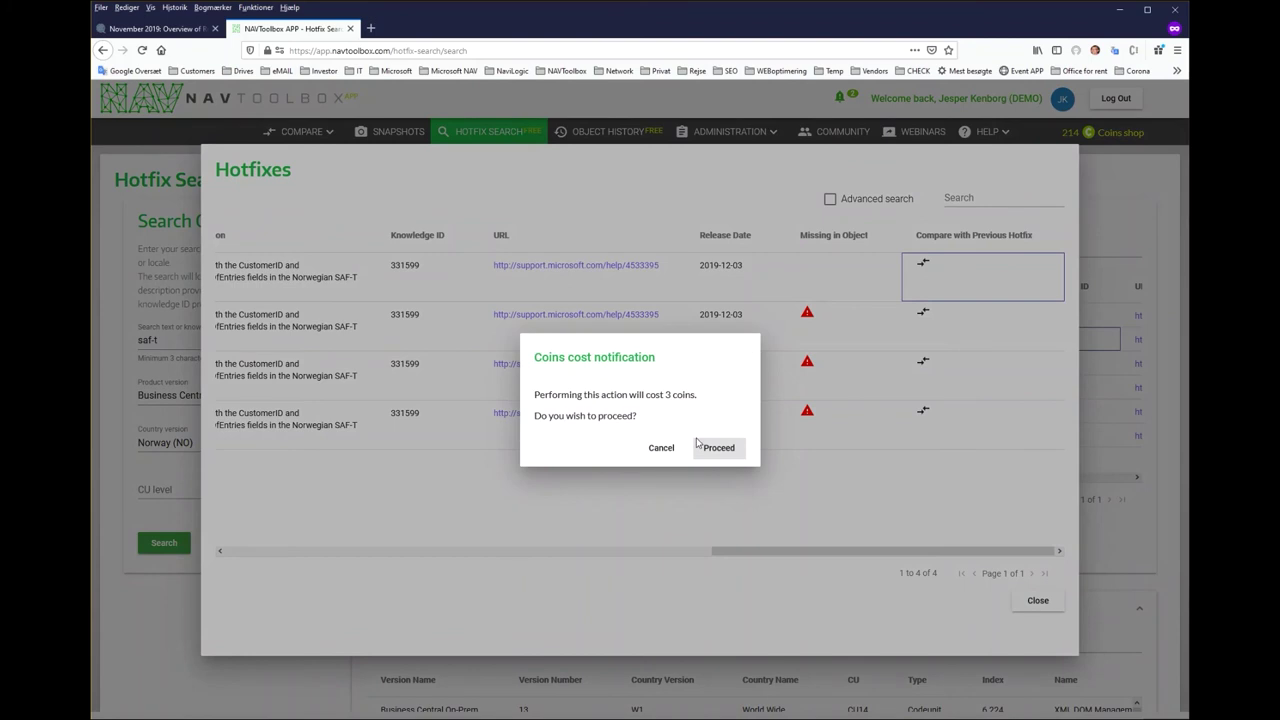
pyautogui.click(719, 448)
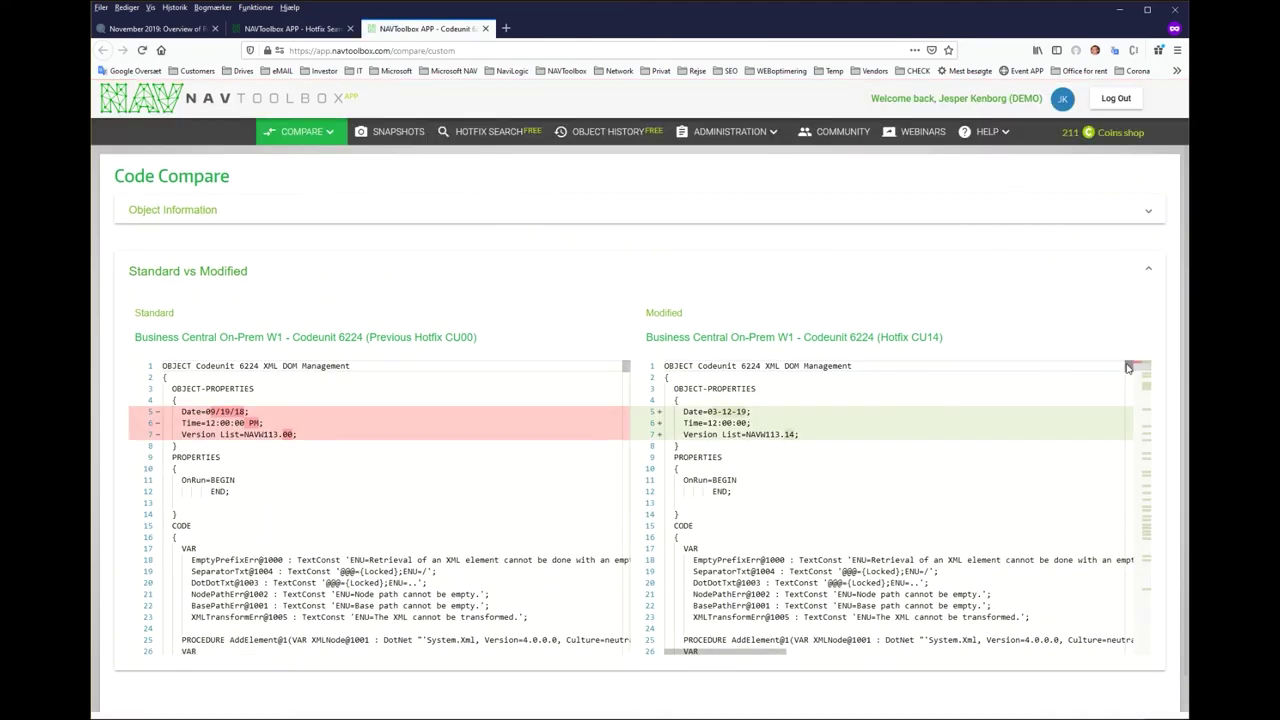
pyautogui.moveTo(1128, 368); pyautogui.dragTo(1128, 376)
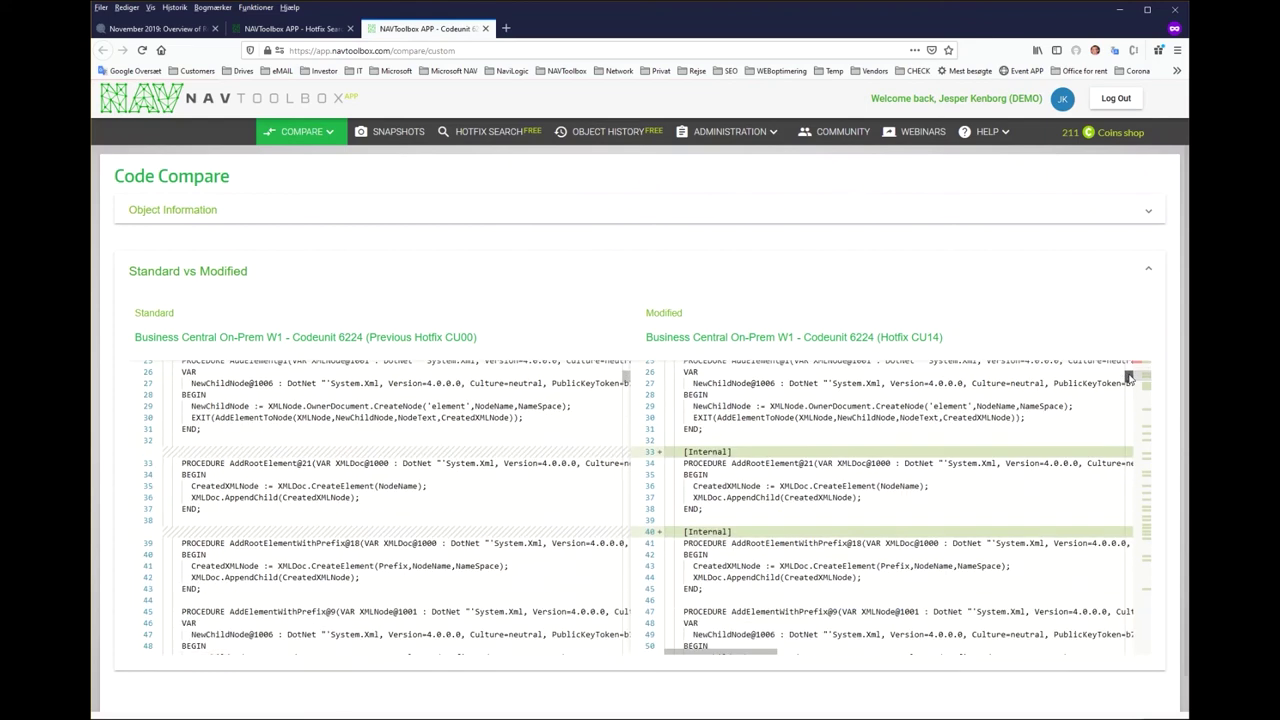
pyautogui.scroll(-5, 1128, 377)
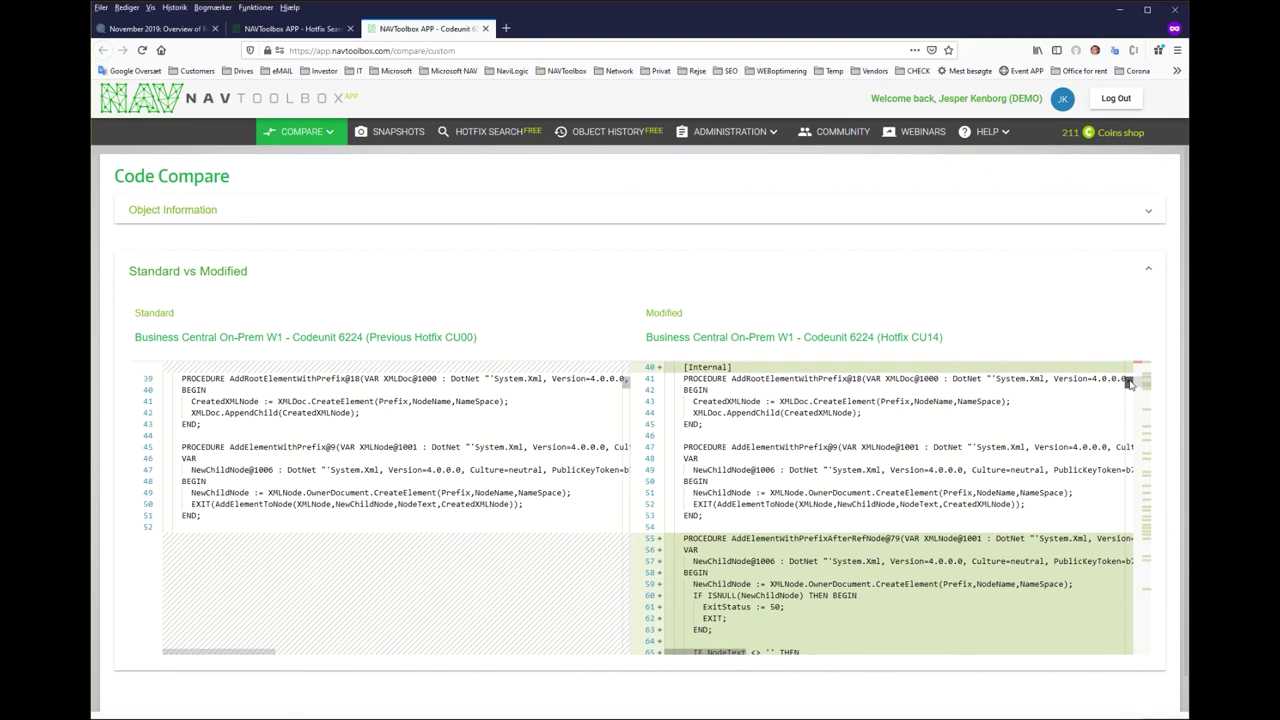
pyautogui.click(485, 28)
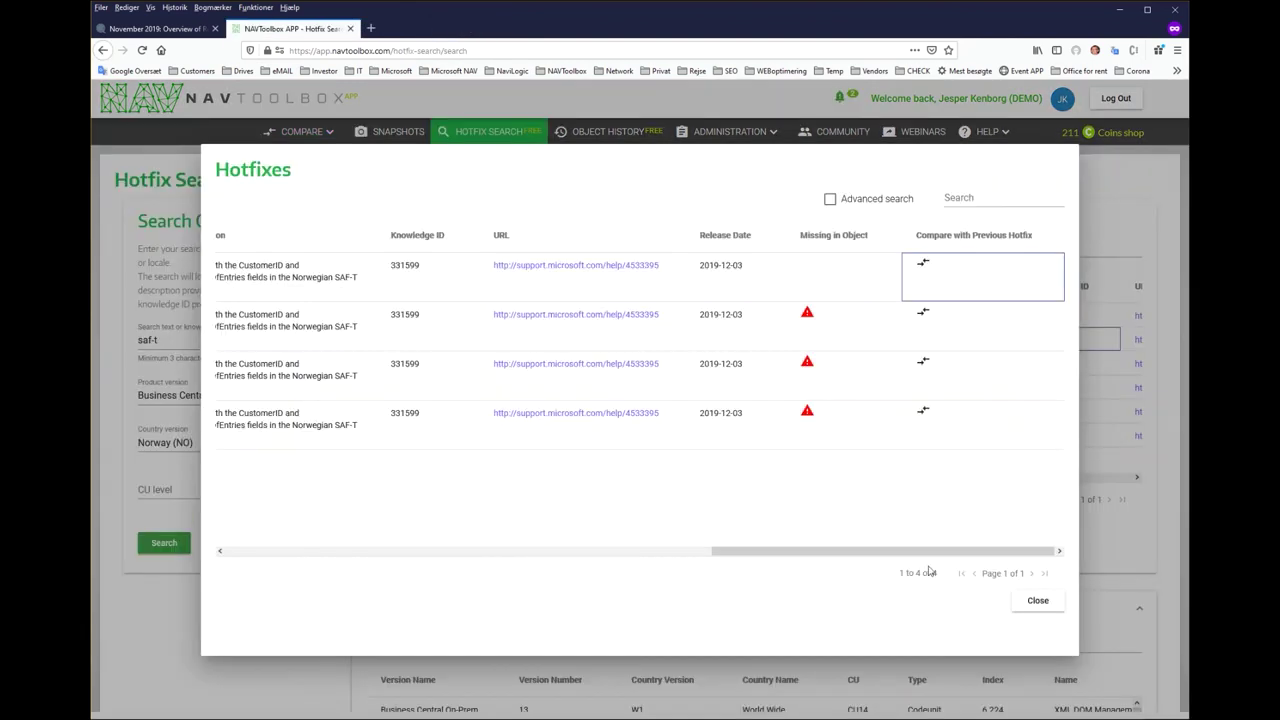
# - Close the Hotfixes dialog and filter Type to contain 're', leaving the Norway CU13 Report 10.671 row
pyautogui.click(1034, 601)
pyautogui.scroll(-1, 1131, 551)
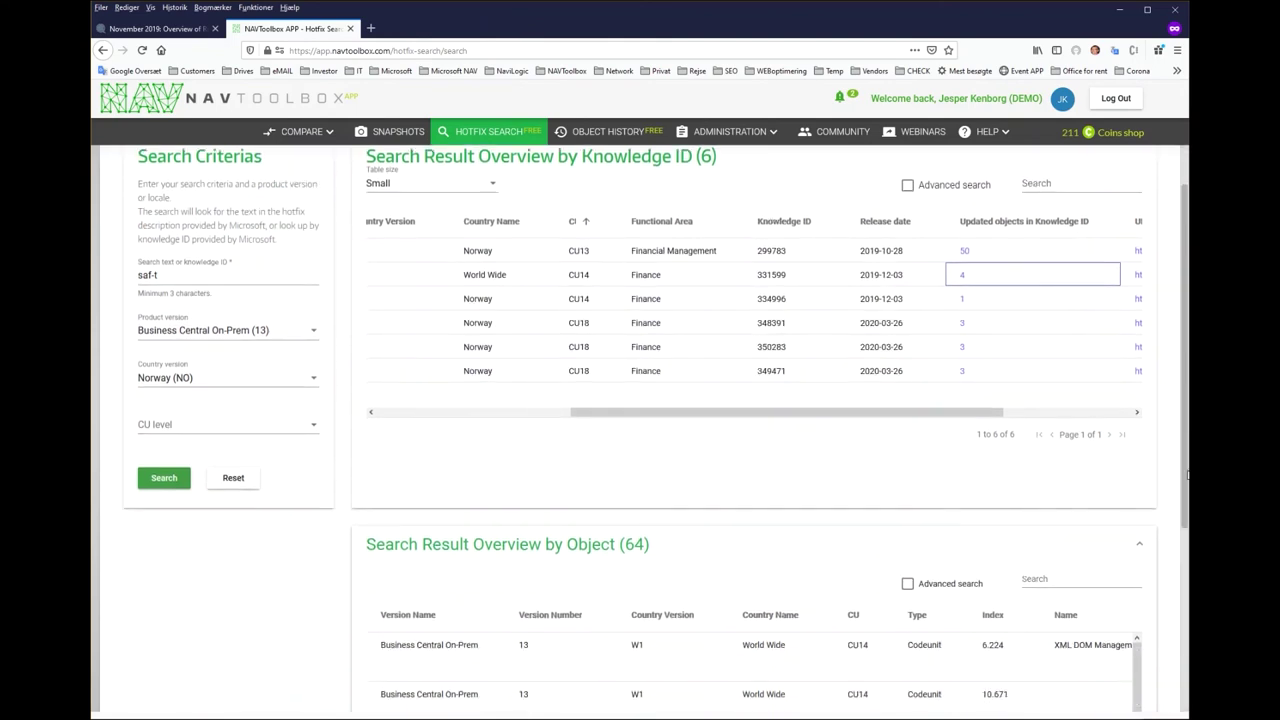
pyautogui.scroll(-5, 1174, 387)
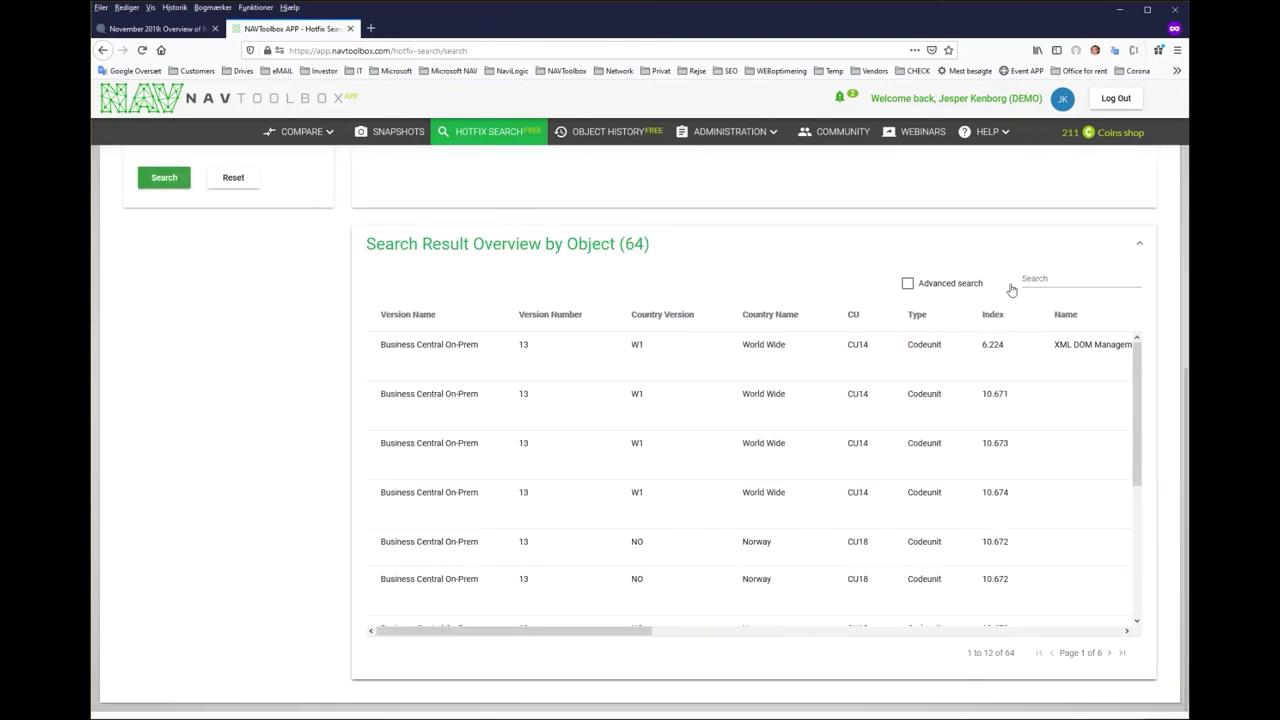
pyautogui.click(948, 316)
pyautogui.write('re')
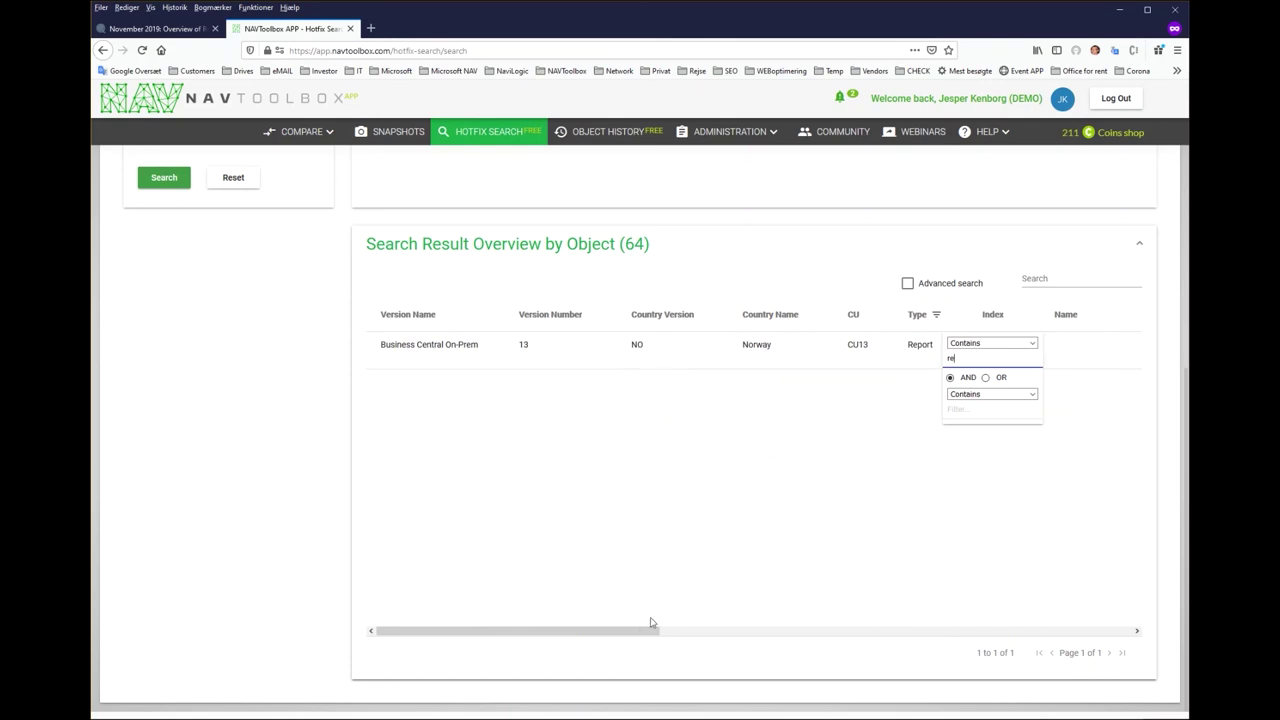
pyautogui.moveTo(634, 631); pyautogui.dragTo(574, 651)
pyautogui.scroll(4, 237, 520)
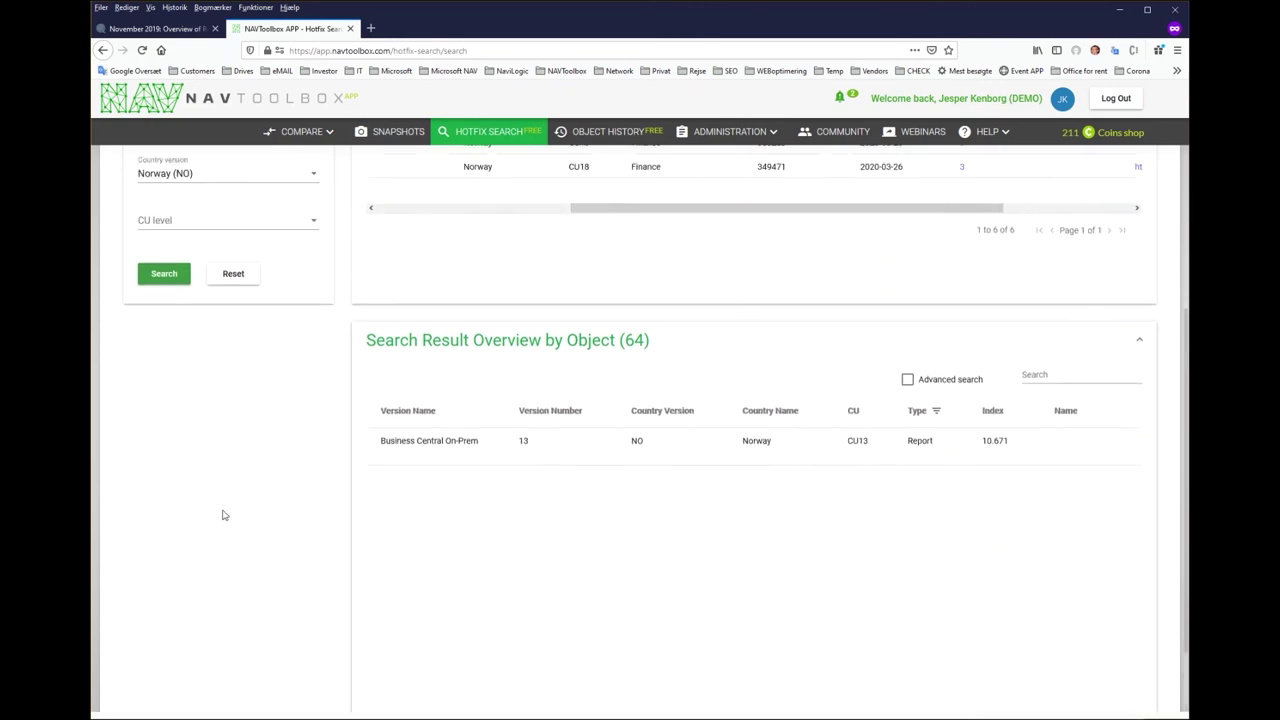